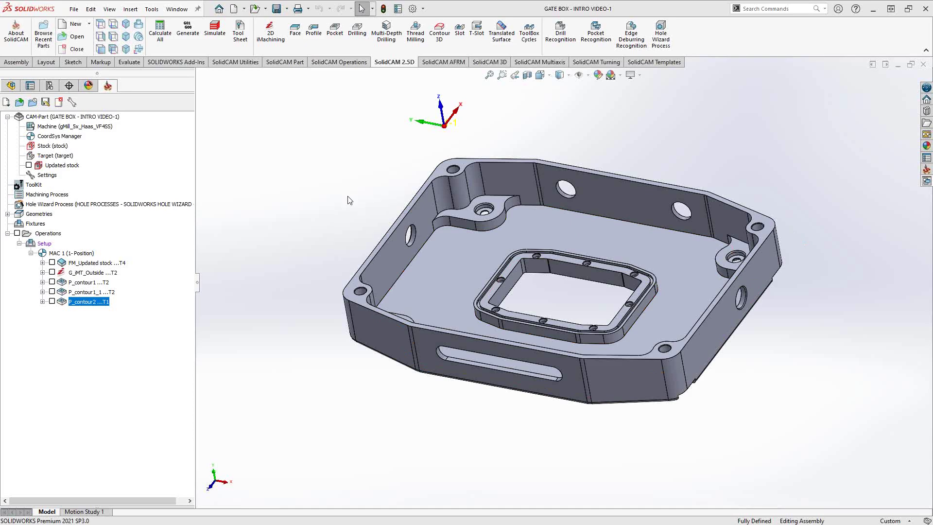
pyautogui.click(339, 63)
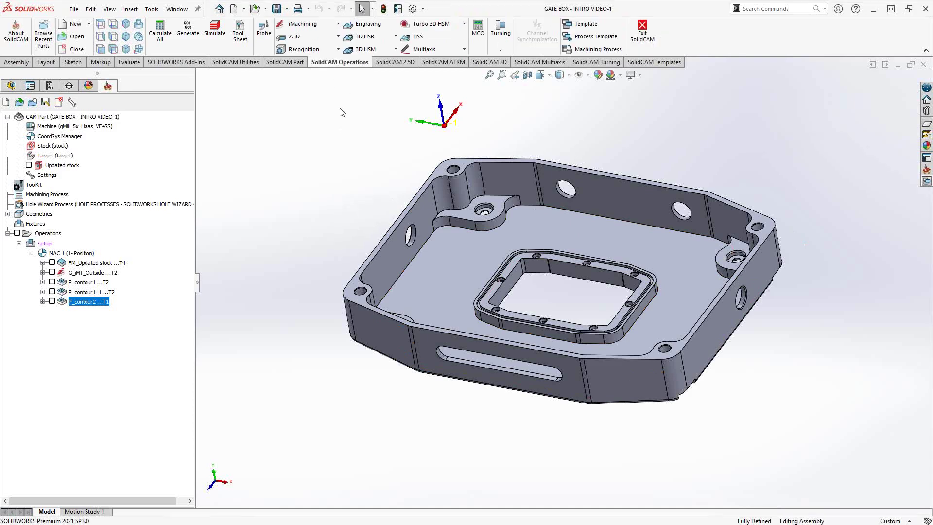
pyautogui.click(332, 39)
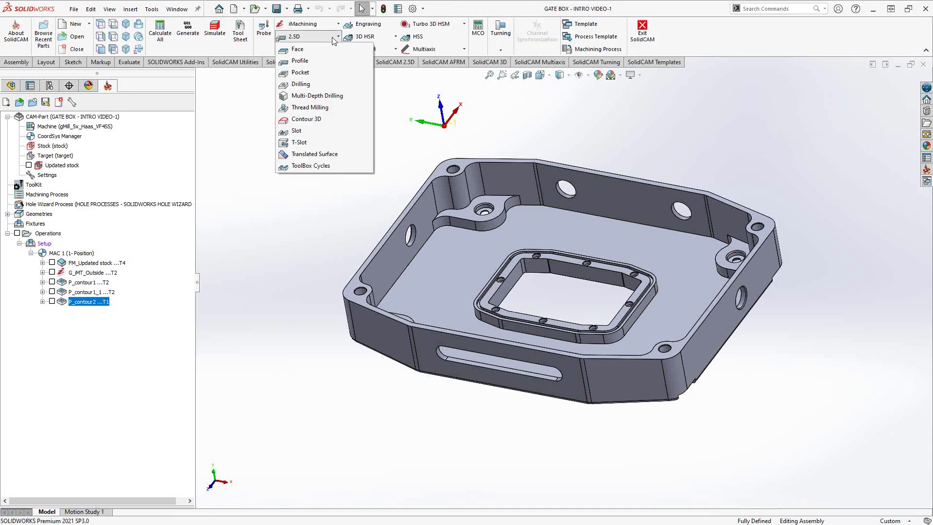
pyautogui.click(266, 88)
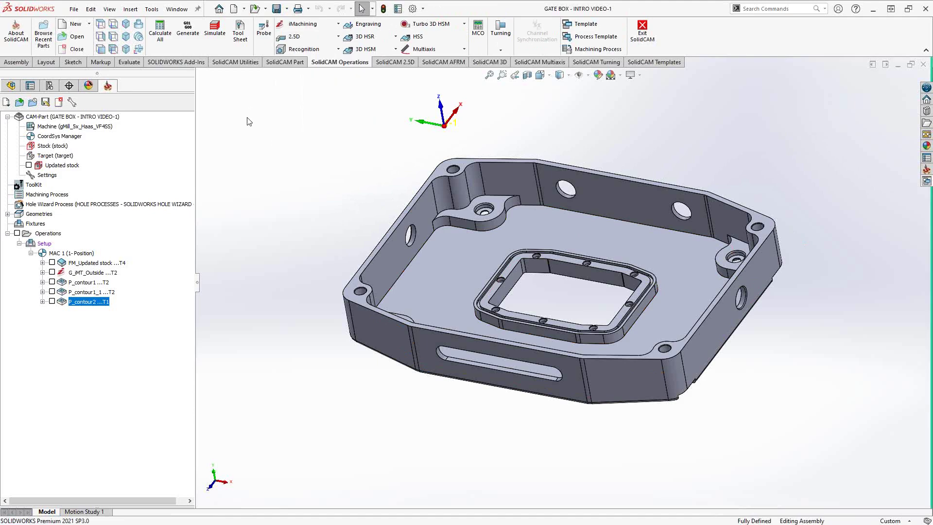
pyautogui.click(396, 63)
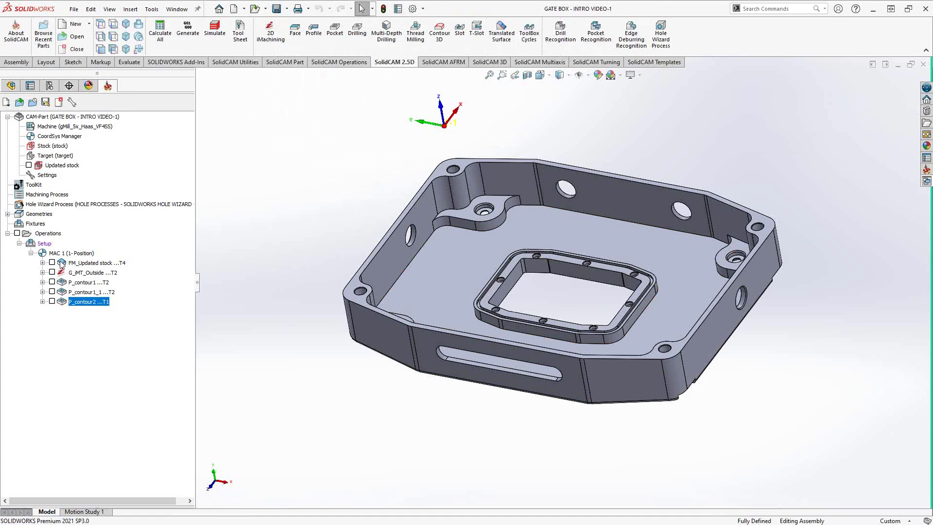
# Step: Add a Profile milling operation after P_contour2 in the MAC 1 (1- Position) group of operations
pyautogui.rightClick(82, 305)
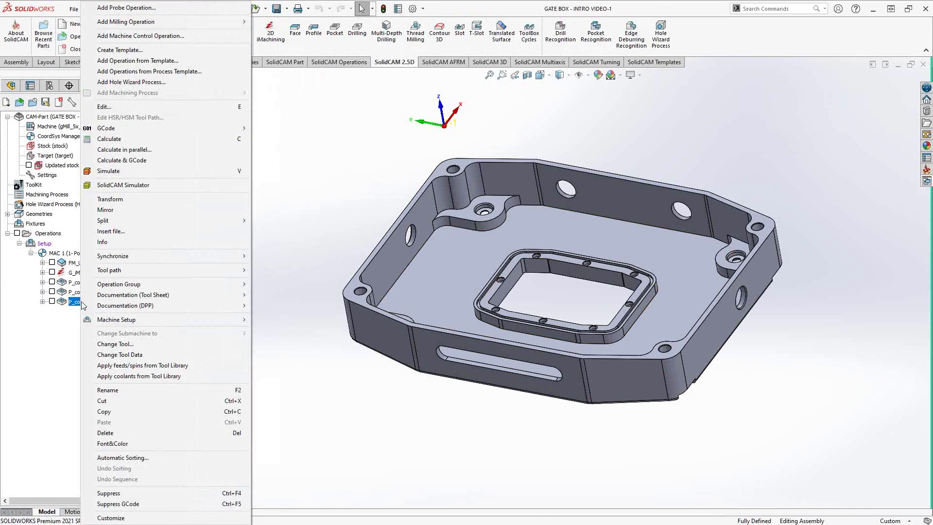
pyautogui.moveTo(195, 22)
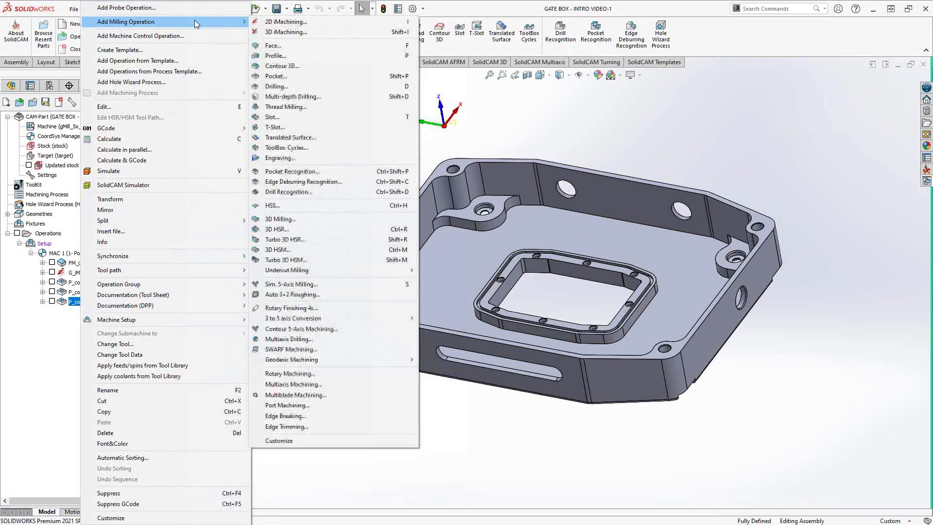
pyautogui.click(291, 55)
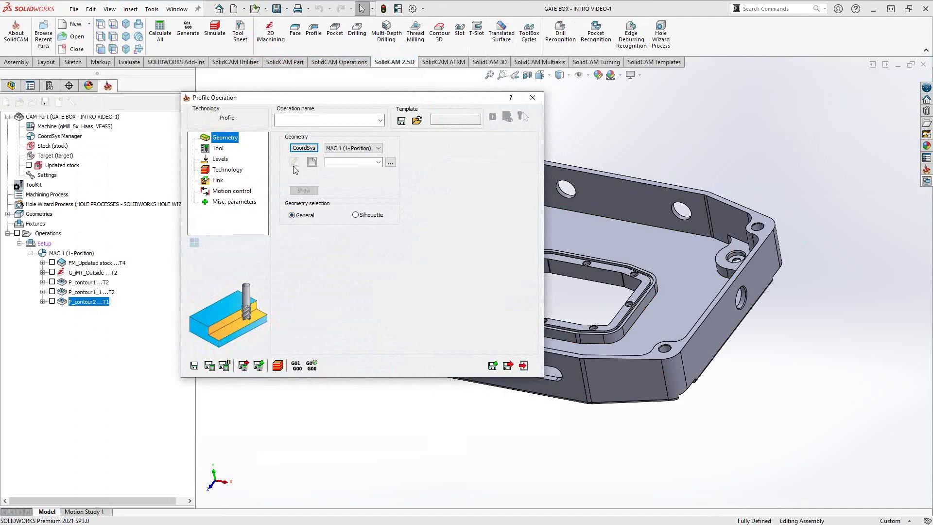
pyautogui.moveTo(299, 100); pyautogui.dragTo(331, 119)
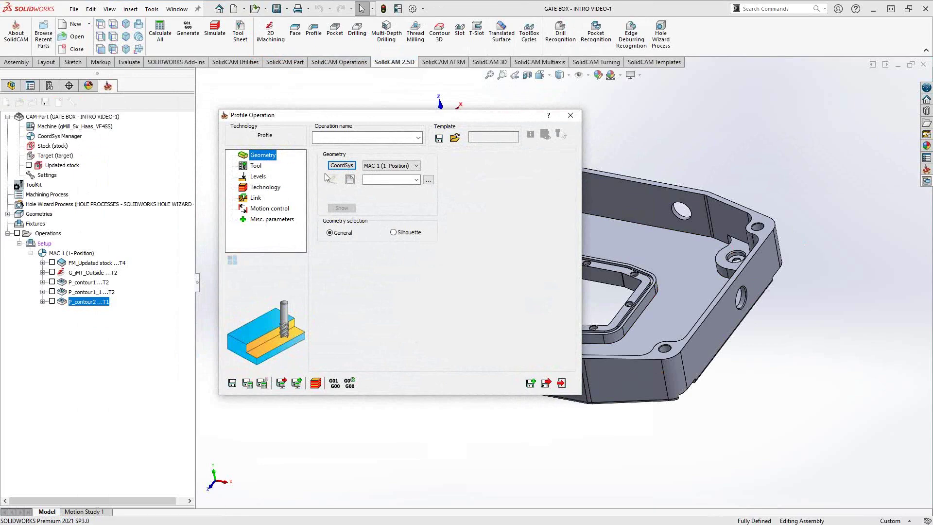
# Step: Start a new geometry for the profile, picking the short wall edge at the end of the corner boss as the start curve
pyautogui.click(350, 180)
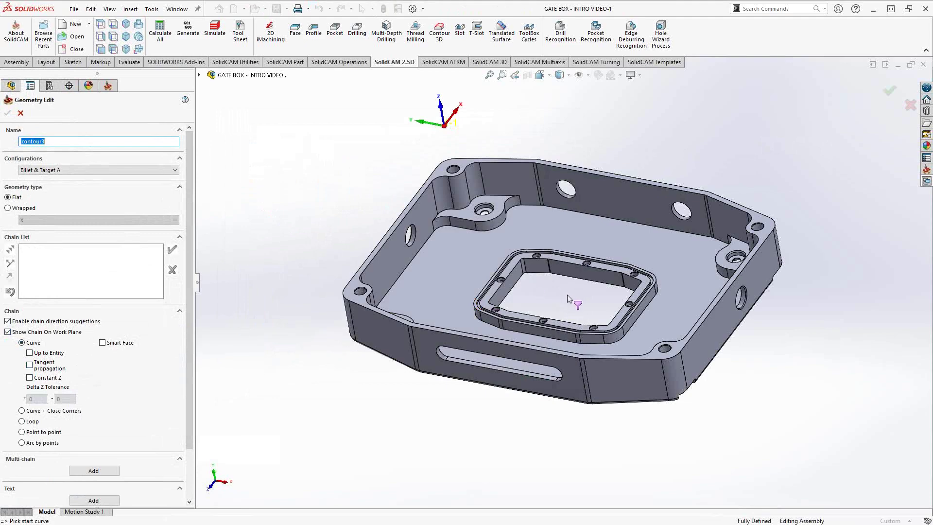
pyautogui.moveTo(561, 281); pyautogui.dragTo(671, 262, button='middle')
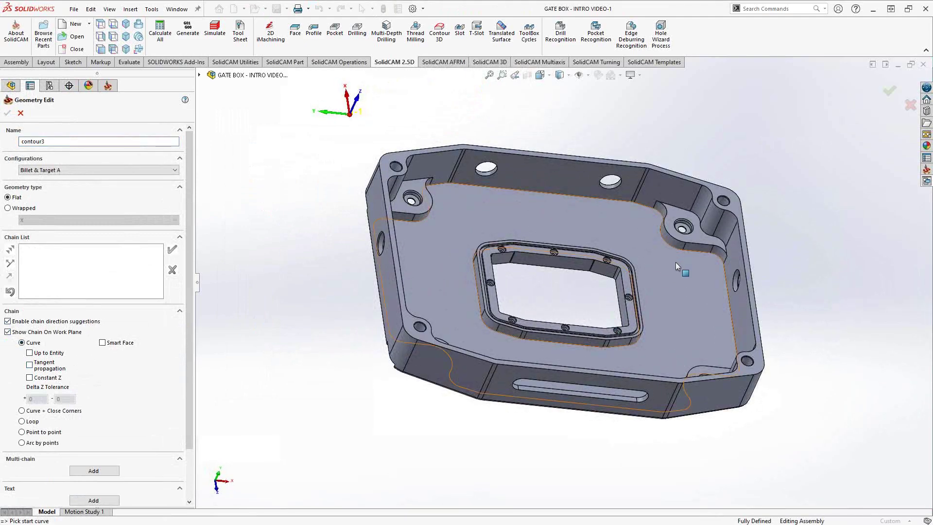
pyautogui.scroll(-5, 681, 253)
pyautogui.scroll(2, 689, 240)
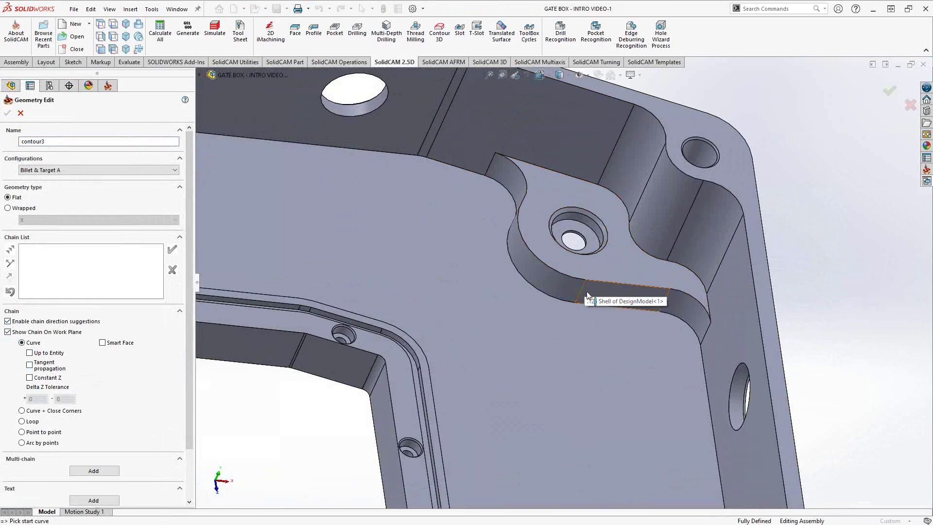
pyautogui.click(710, 313)
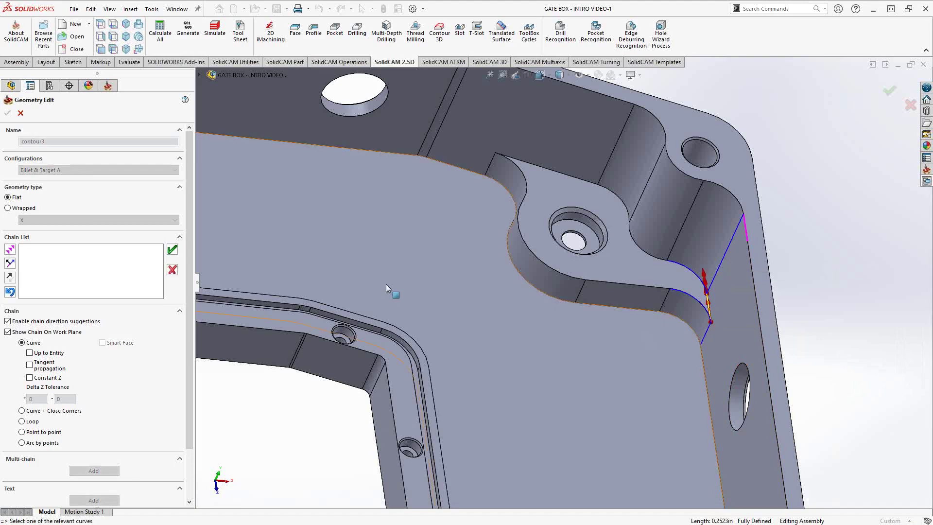
# Step: Extend the chain along the boss's wall-side edge to its far end using Up to Entity and Constant Z, and accept the geometry
pyautogui.click(30, 353)
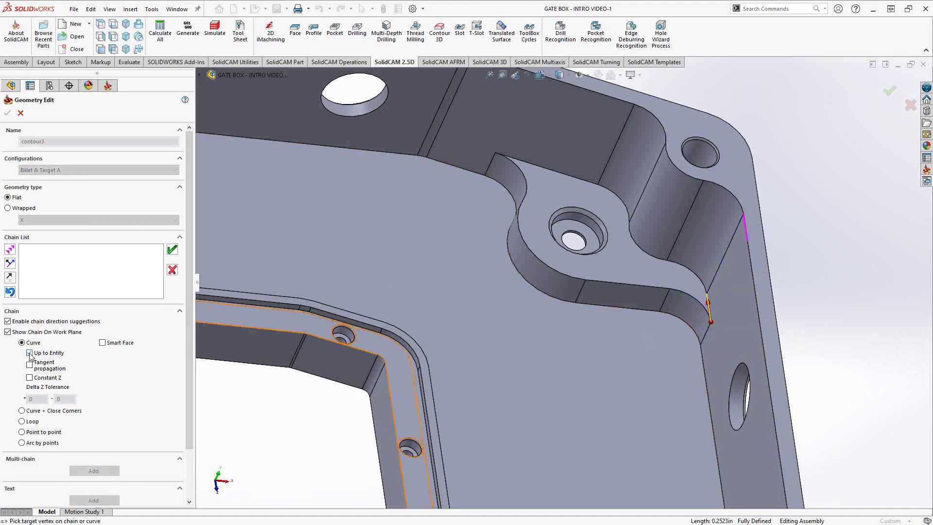
pyautogui.click(30, 379)
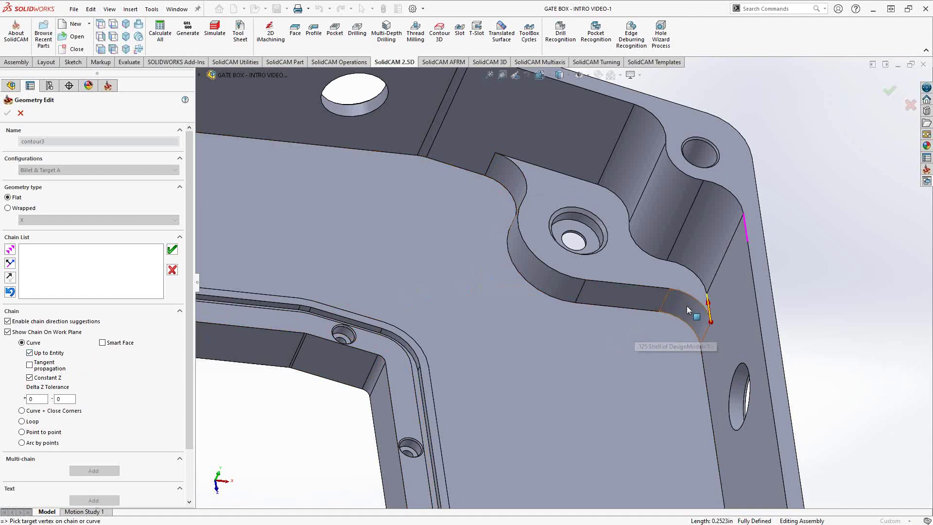
pyautogui.click(574, 180)
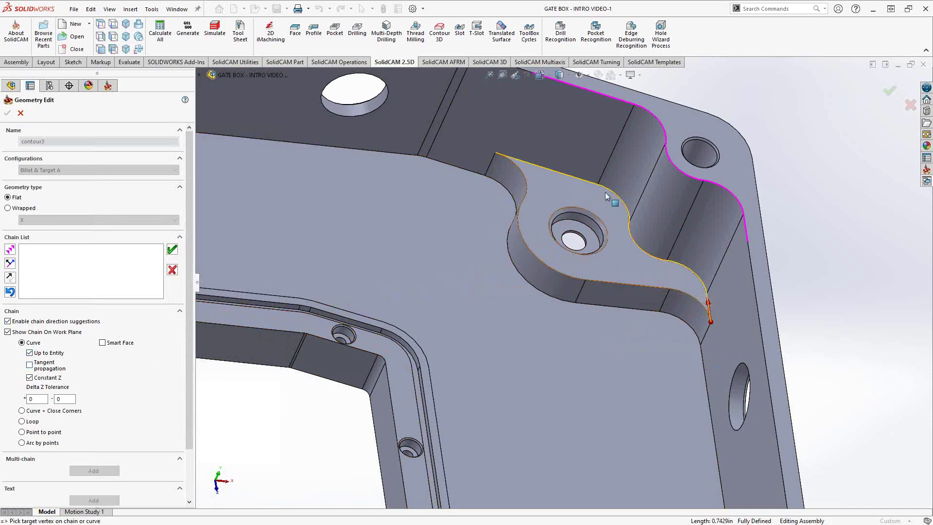
pyautogui.click(29, 377)
pyautogui.click(172, 250)
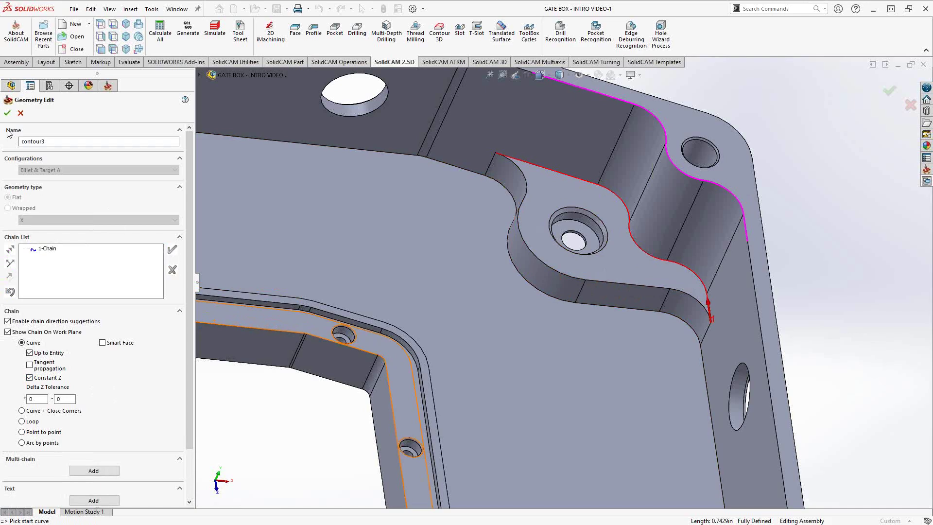
pyautogui.click(7, 112)
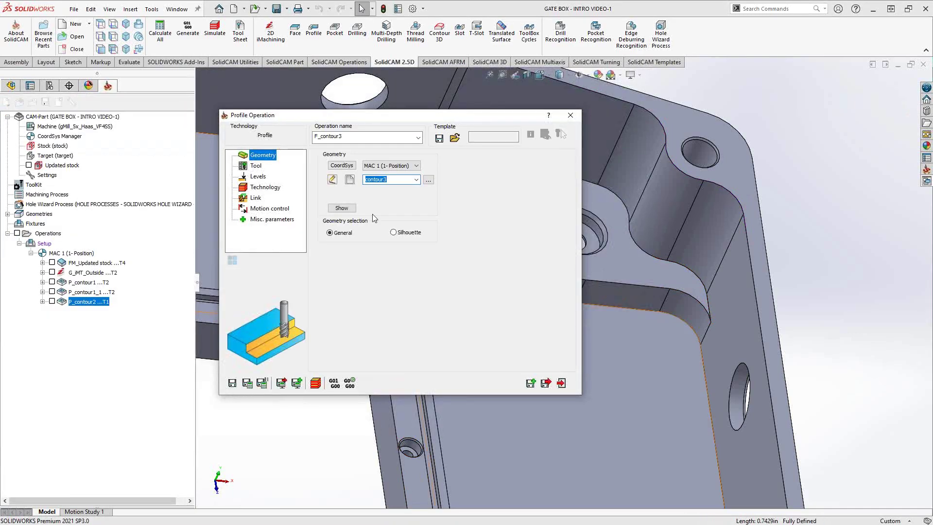
# Step: Assign tool 3, the 0.25 in end mill, to the profile operation and review its feed and spin data
pyautogui.click(256, 167)
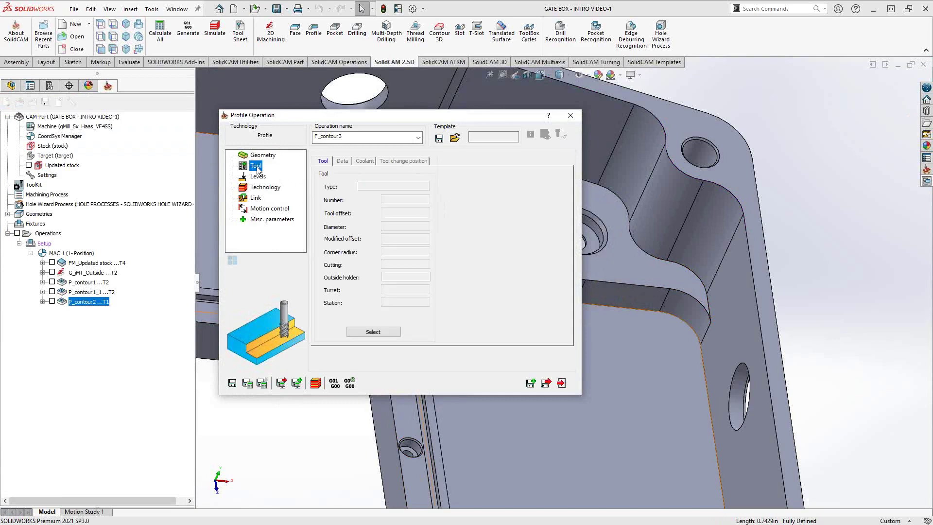
pyautogui.click(373, 331)
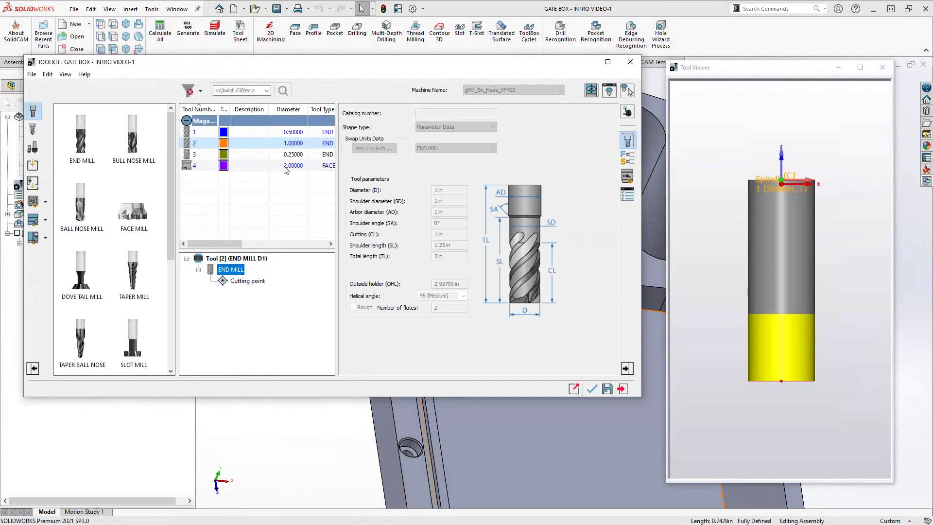
pyautogui.click(195, 156)
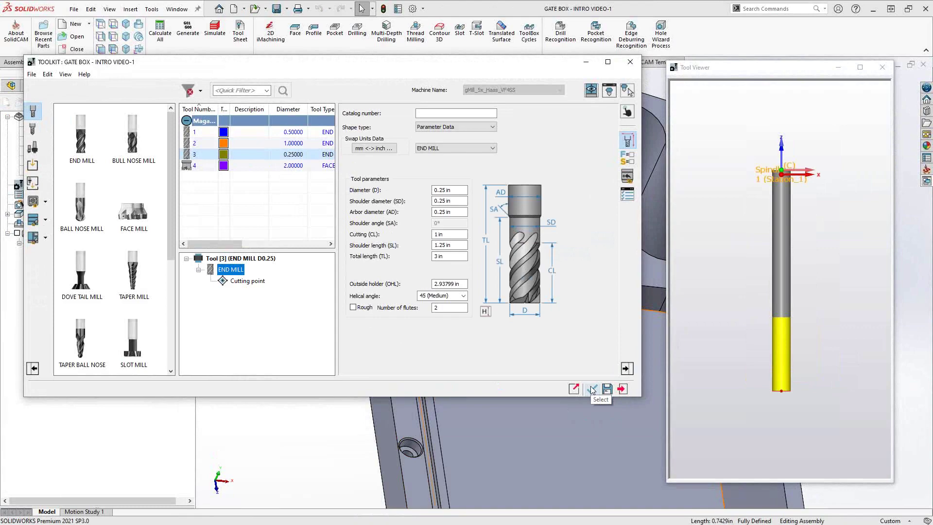
pyautogui.click(591, 387)
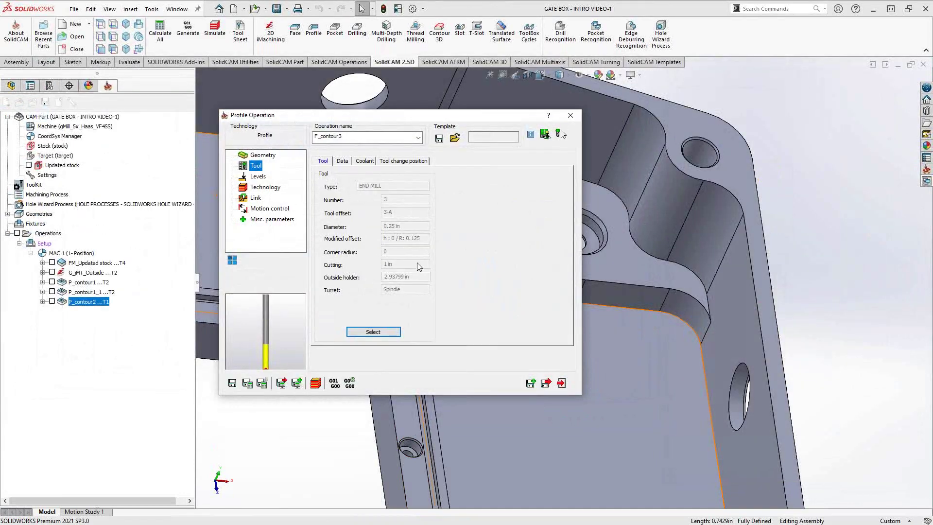
pyautogui.click(341, 162)
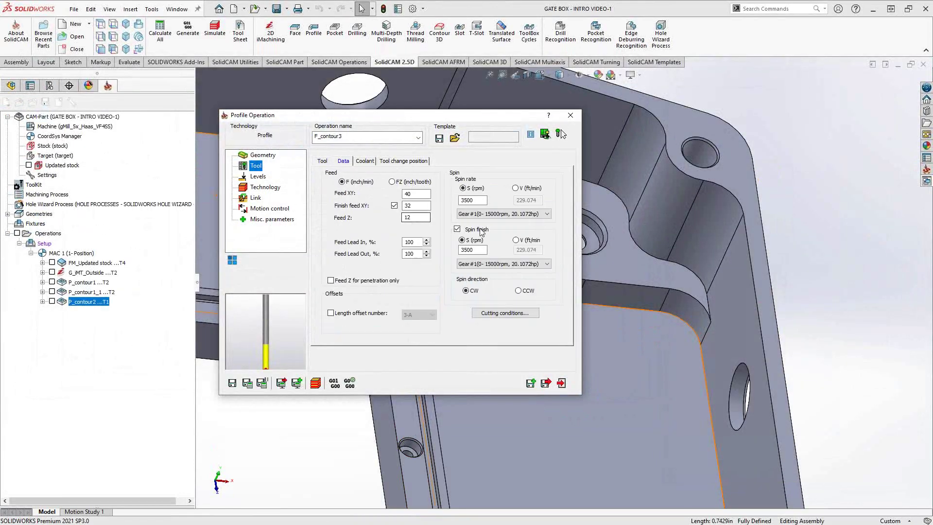
# Step: Set the profile's upper milling level to User defined by picking the top face of the box's rim
pyautogui.click(258, 178)
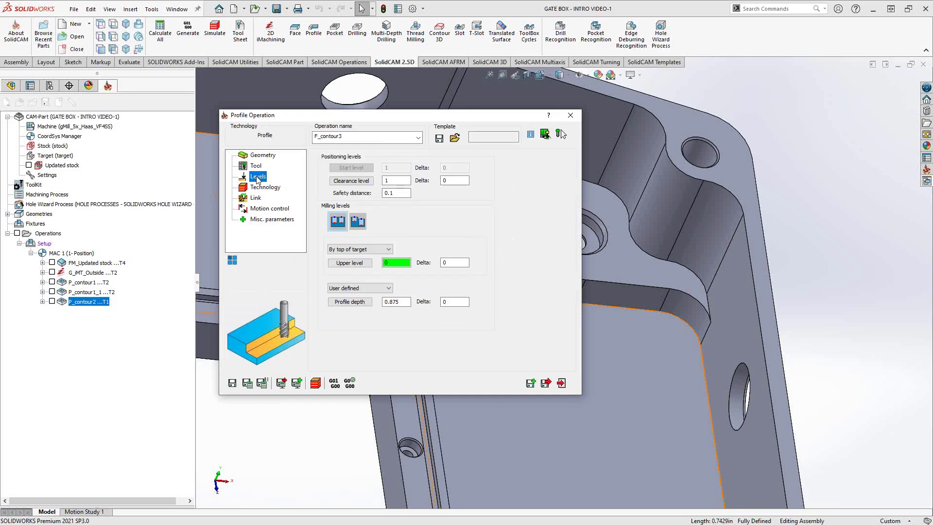
pyautogui.moveTo(411, 119); pyautogui.dragTo(275, 126)
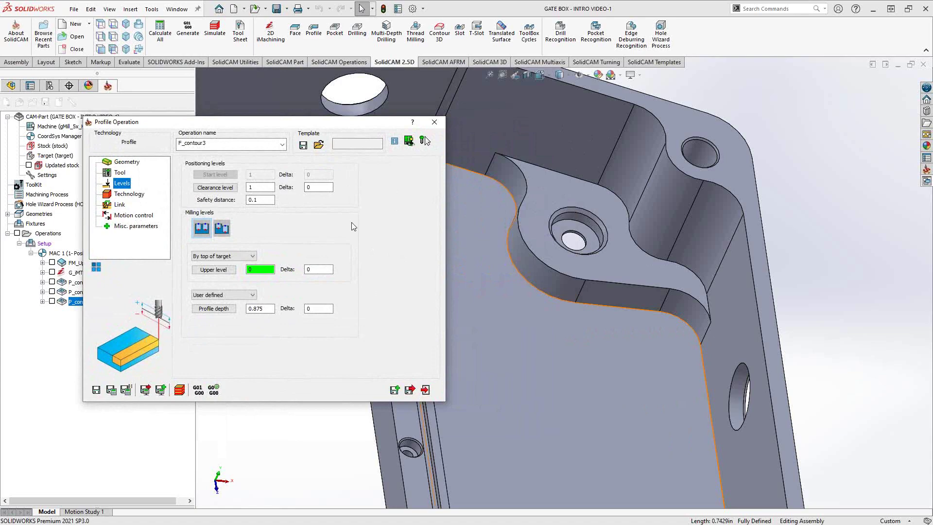
pyautogui.click(241, 256)
pyautogui.click(238, 264)
pyautogui.click(234, 275)
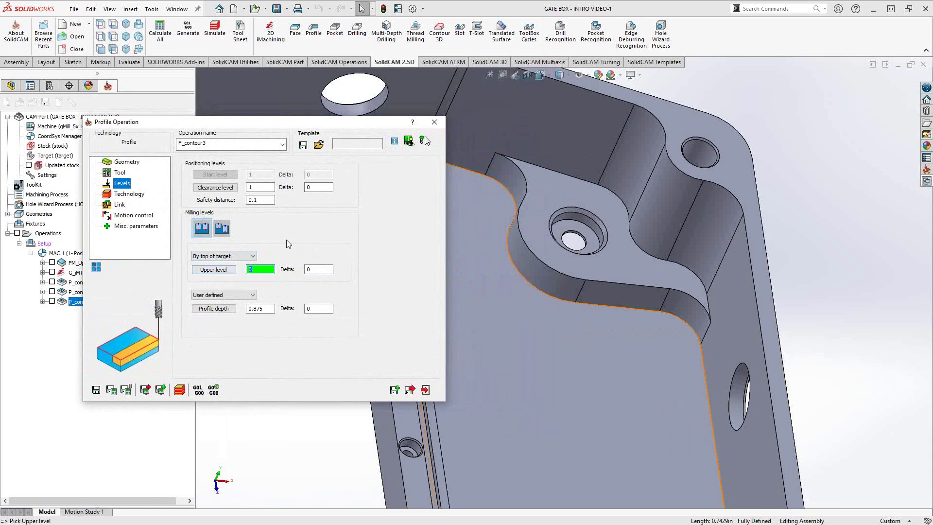
pyautogui.click(678, 125)
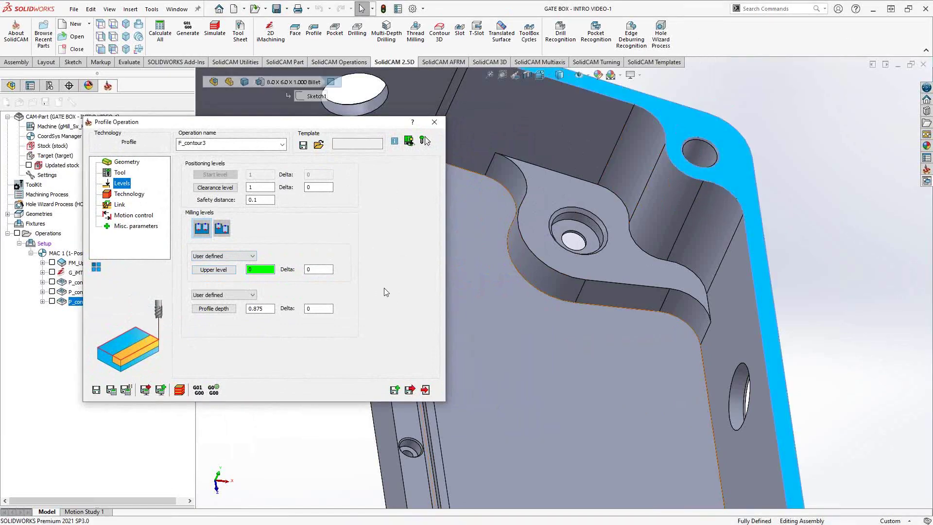
# Step: Set the user-defined profile depth to 0.875 by picking the corner boss's top face
pyautogui.click(245, 297)
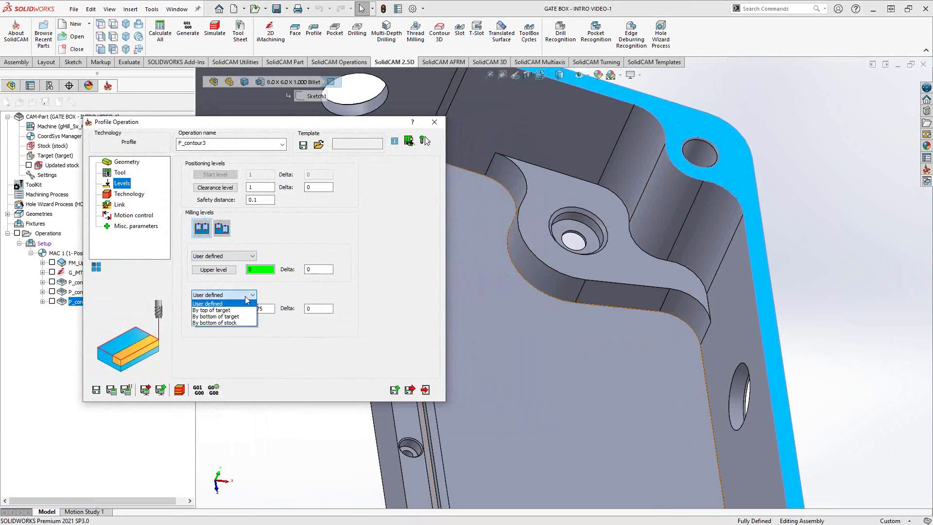
pyautogui.click(233, 323)
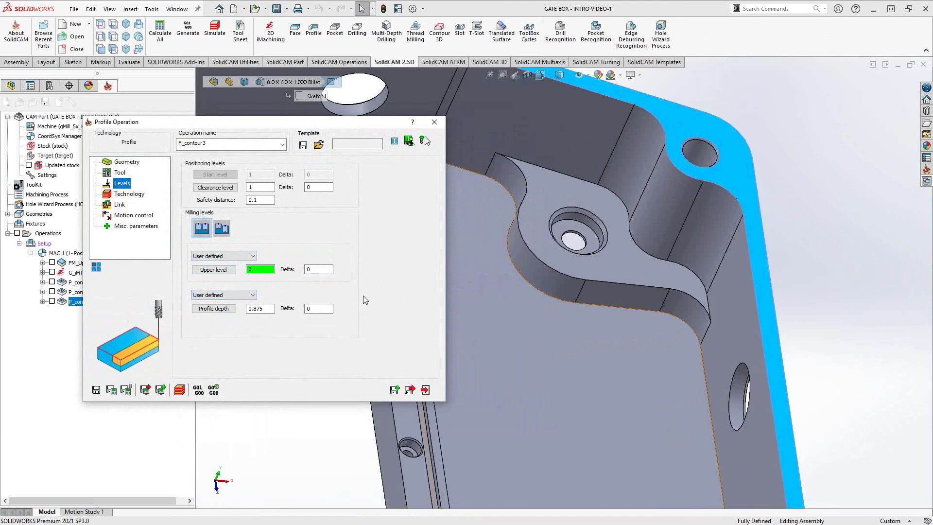
pyautogui.click(260, 309)
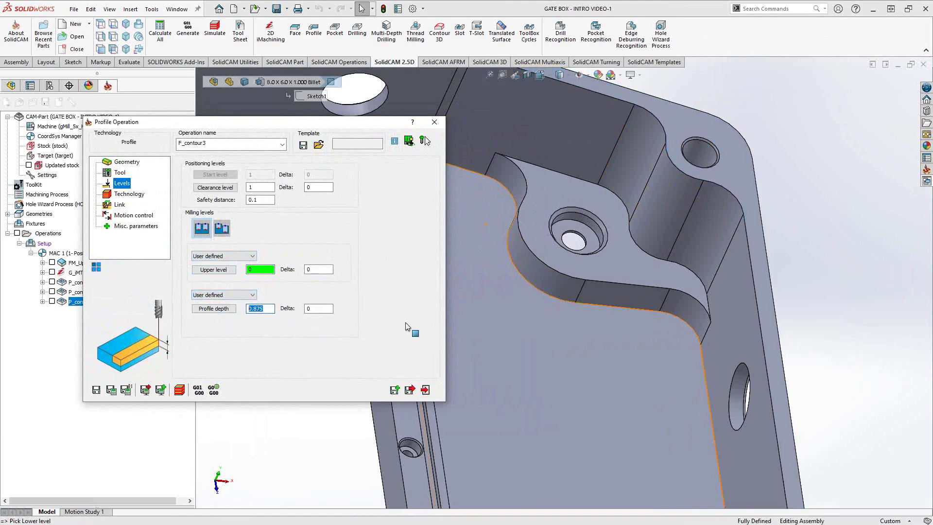
pyautogui.click(628, 262)
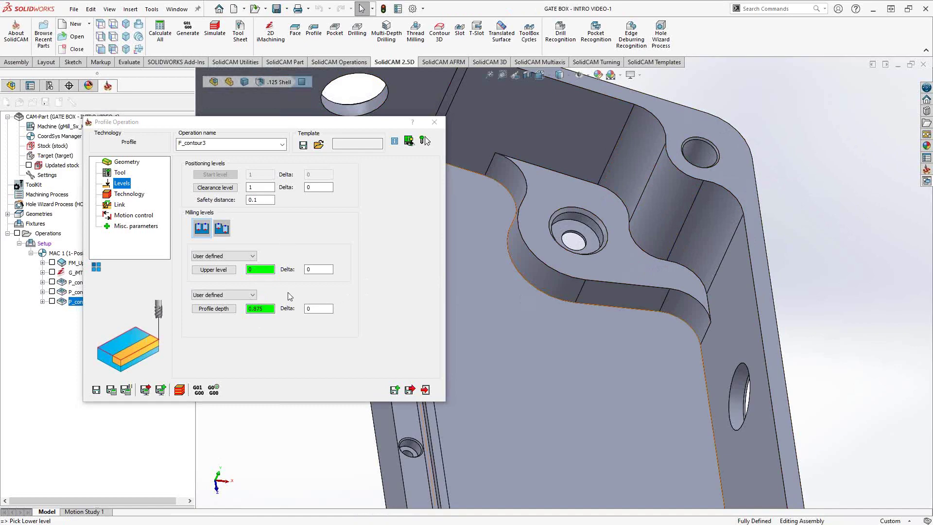
# Step: Try the Right tool side in the profile's technology settings, and change it to Center
pyautogui.click(130, 195)
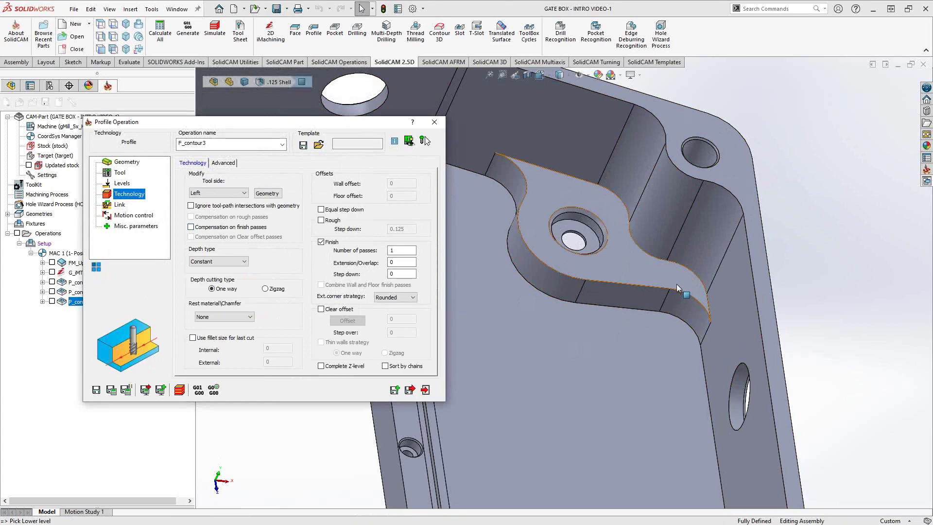
pyautogui.click(235, 193)
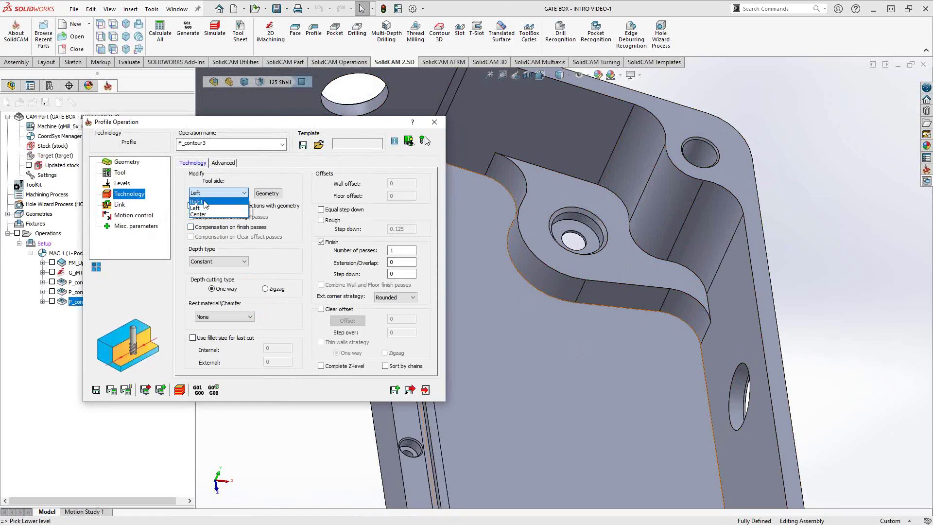
pyautogui.click(204, 204)
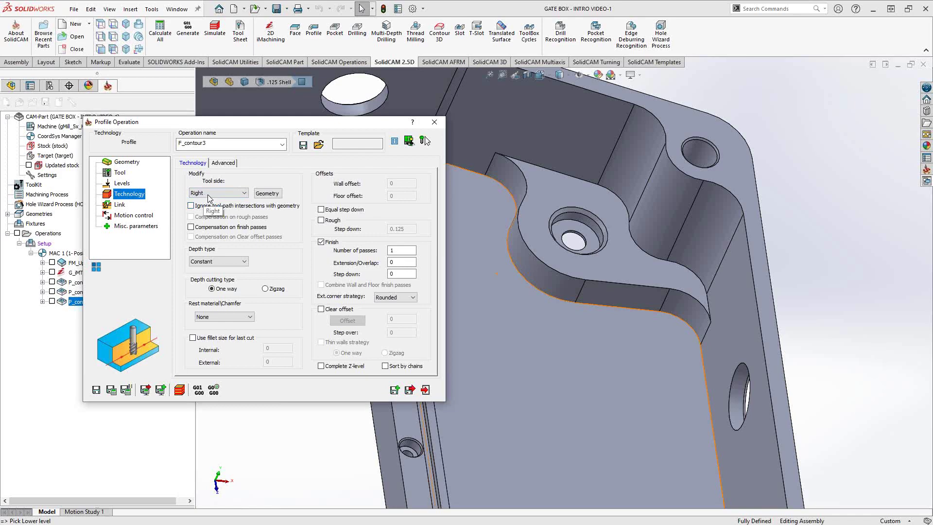
pyautogui.click(209, 198)
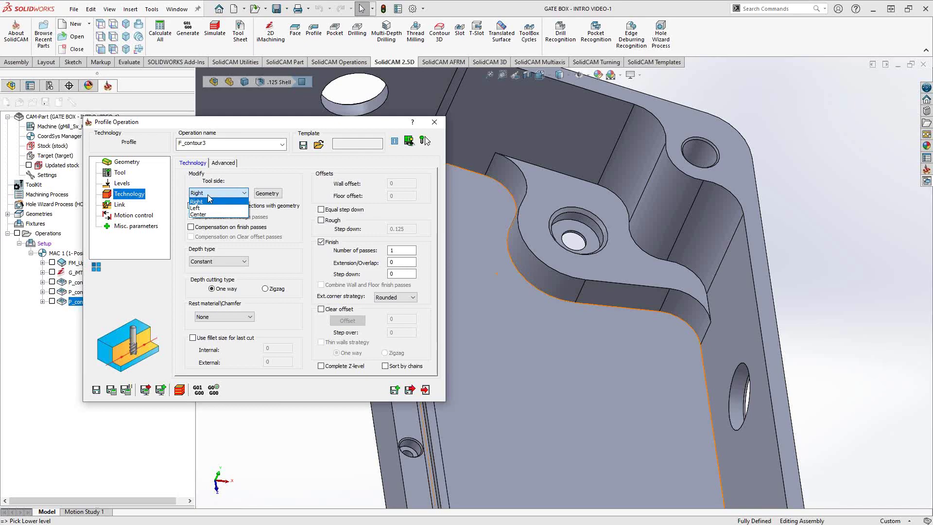
pyautogui.click(201, 215)
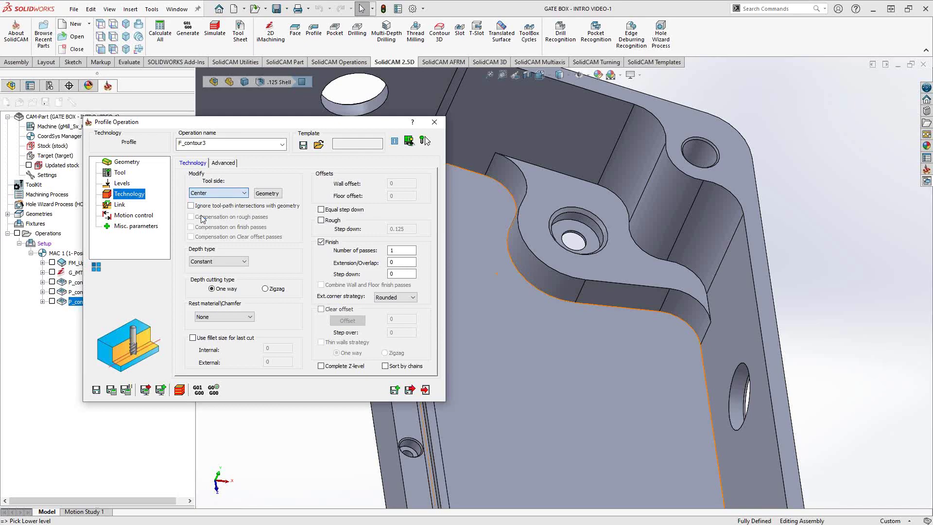
# Step: Set the profile's tool side to Left and turn on compensation for finish passes
pyautogui.click(238, 193)
pyautogui.click(203, 207)
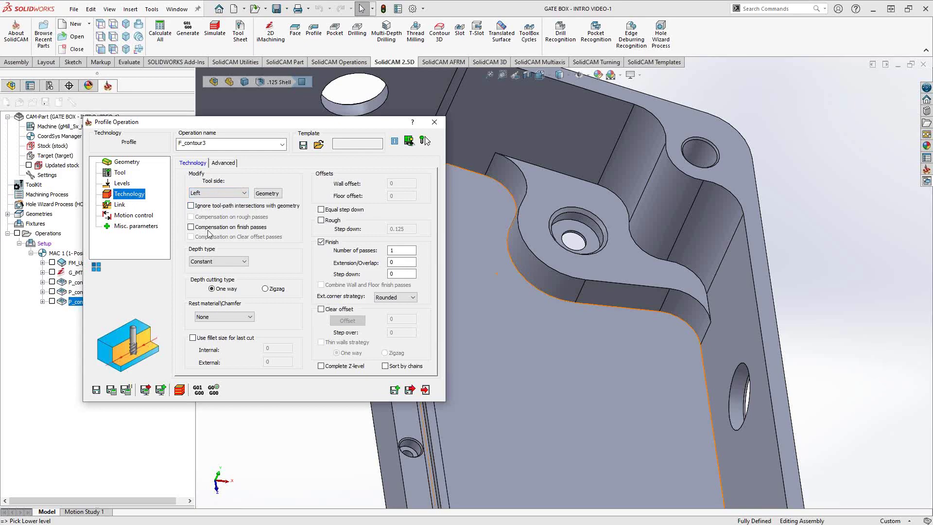
pyautogui.click(191, 227)
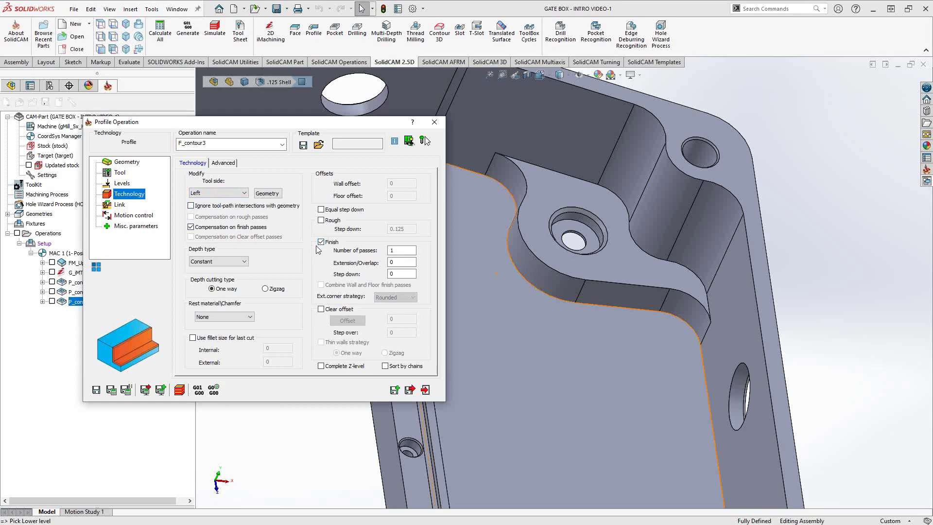
# Step: Enable roughing with equal step down for the profile and set the floor offset to 0.005
pyautogui.click(322, 220)
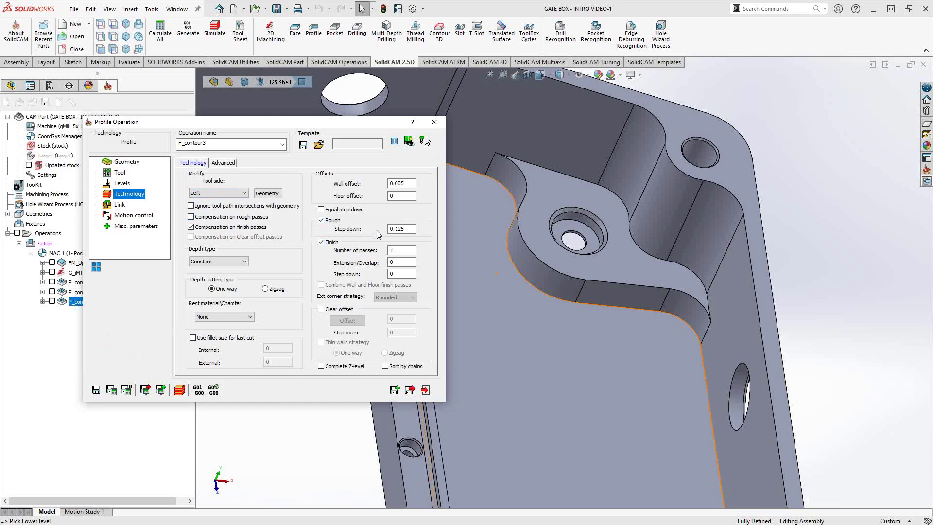
pyautogui.press('Tab')
pyautogui.press('Tab')
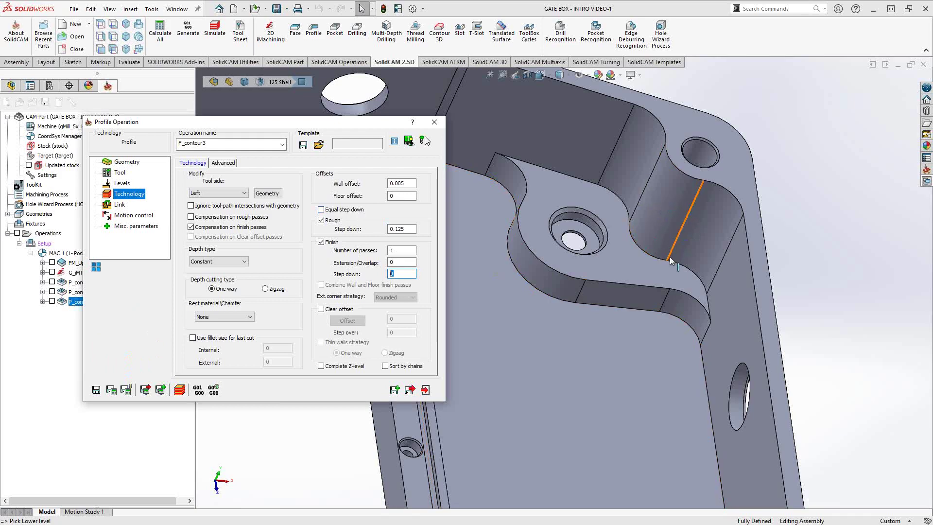
pyautogui.moveTo(413, 228)
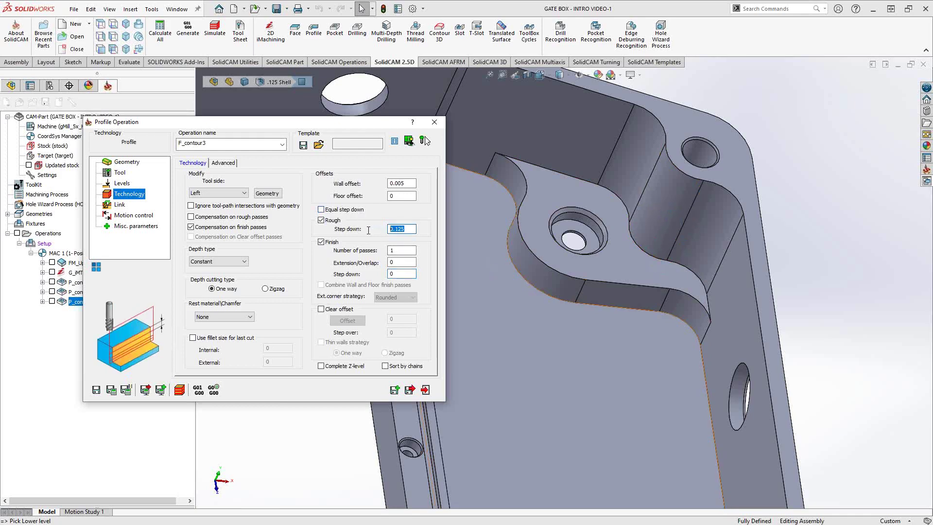
pyautogui.click(320, 210)
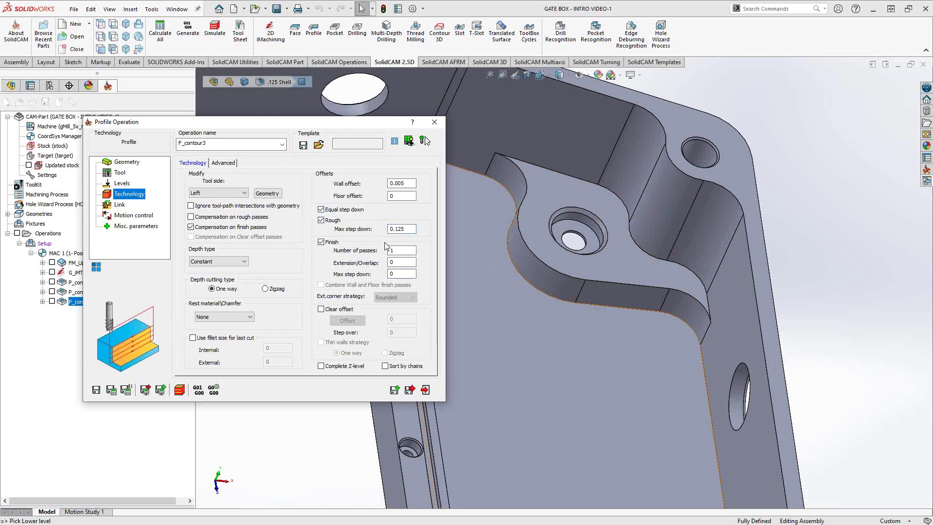
pyautogui.doubleClick(407, 195)
pyautogui.write('.005')
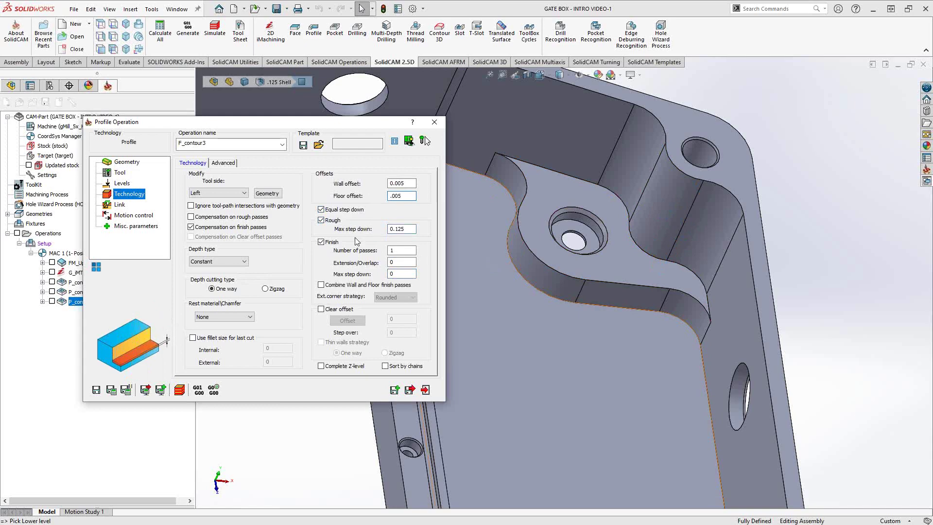
# Step: Toggle the profile's finish passes off and back on to compare the available options
pyautogui.click(321, 243)
pyautogui.click(321, 243)
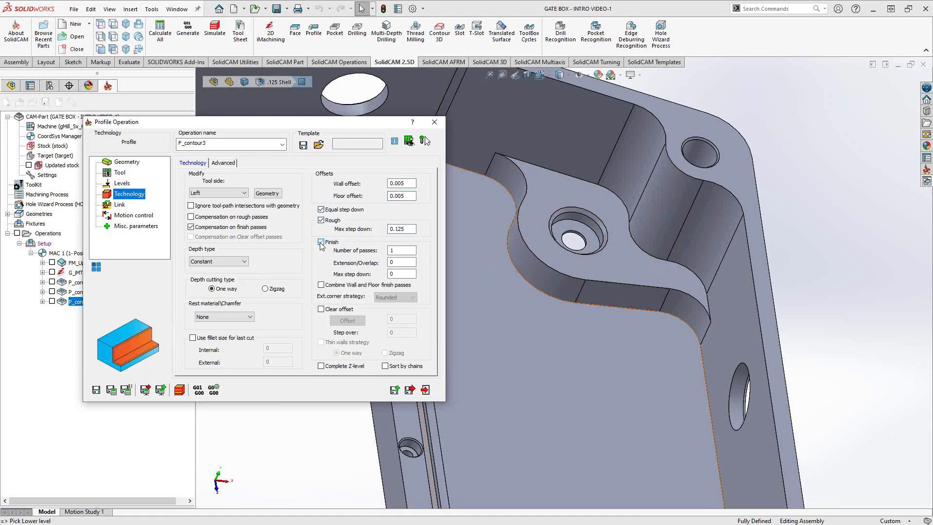
pyautogui.click(321, 242)
pyautogui.click(321, 243)
pyautogui.click(321, 242)
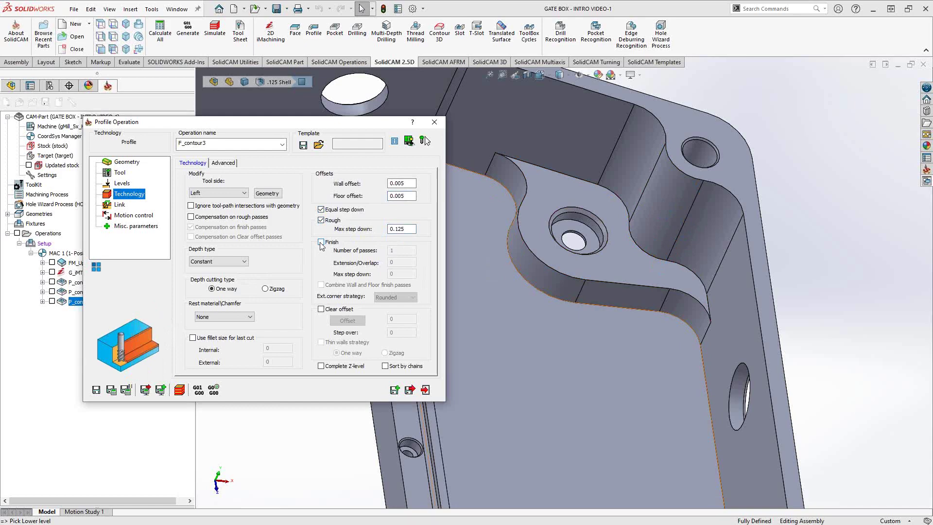
pyautogui.click(322, 243)
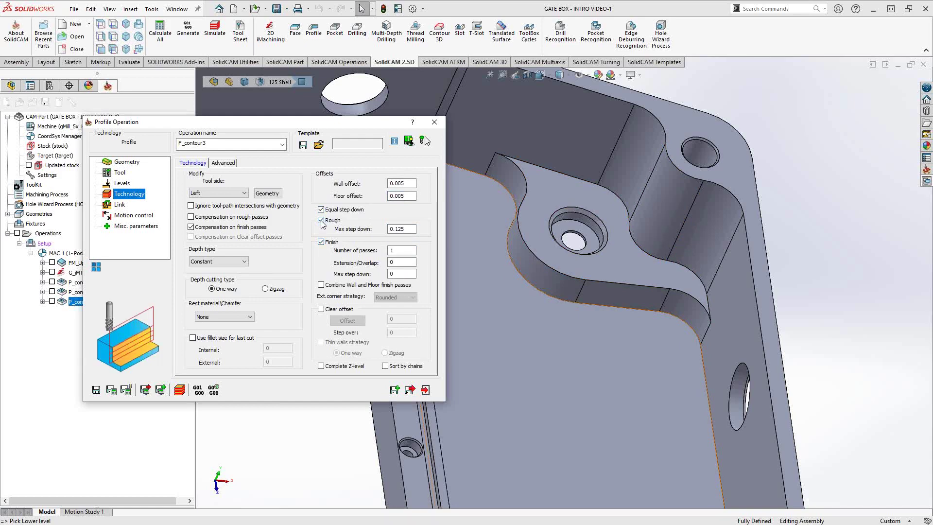
# Step: Turn off roughing for the profile and go through the finish settings for passes, extension/overlap and maximum step down
pyautogui.click(322, 221)
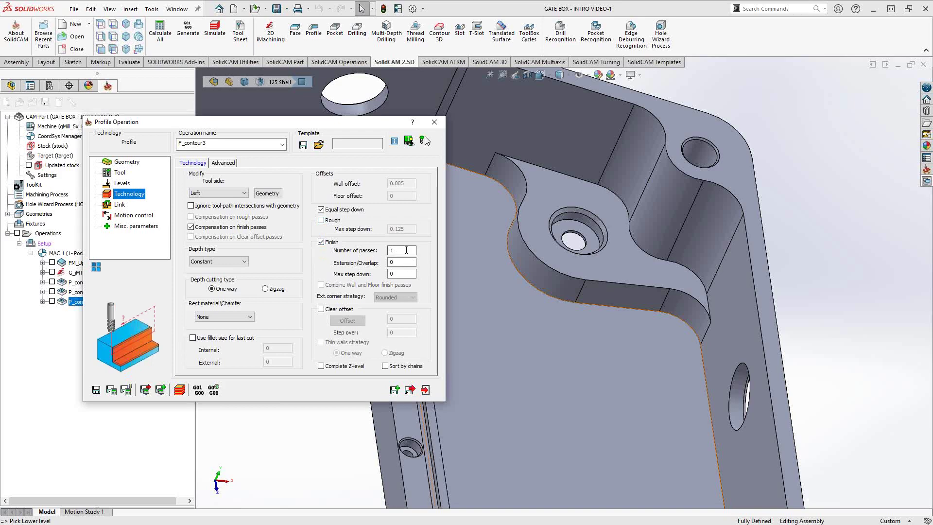
pyautogui.doubleClick(406, 249)
pyautogui.moveTo(374, 266)
pyautogui.press('Tab')
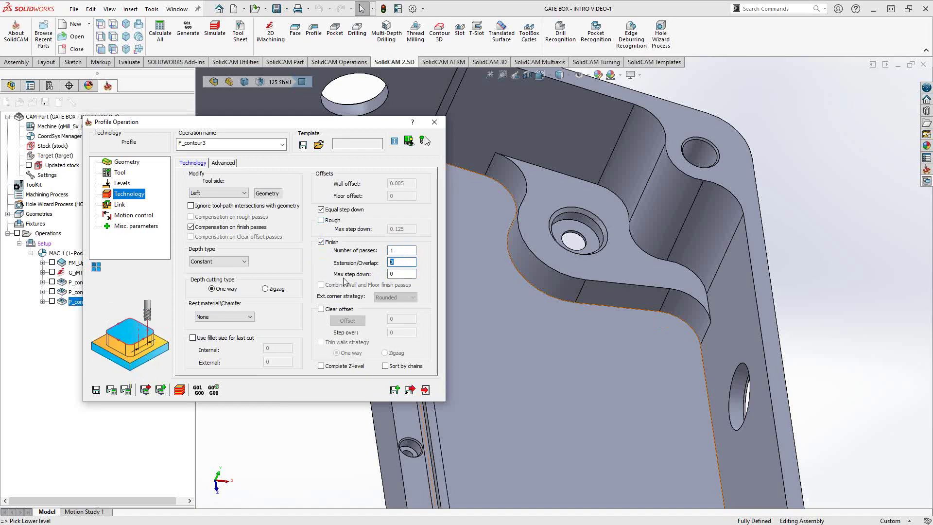
pyautogui.press('Tab')
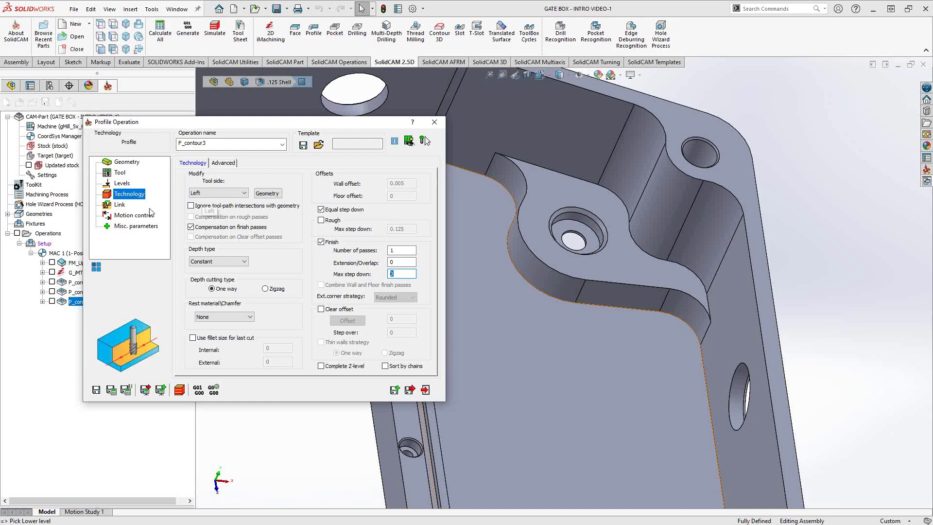
# Step: Check the profile's link settings, keep the Normal lead-in, and save and calculate the operation
pyautogui.click(119, 205)
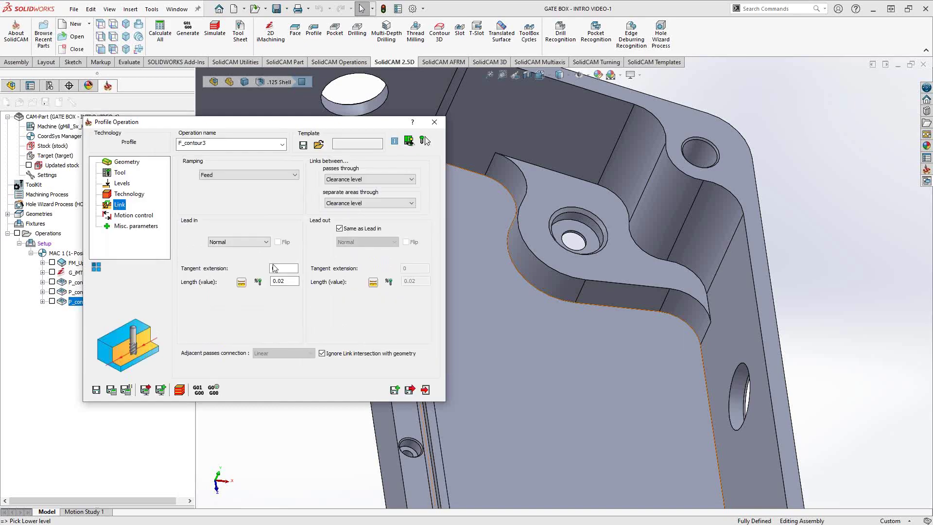
pyautogui.click(267, 242)
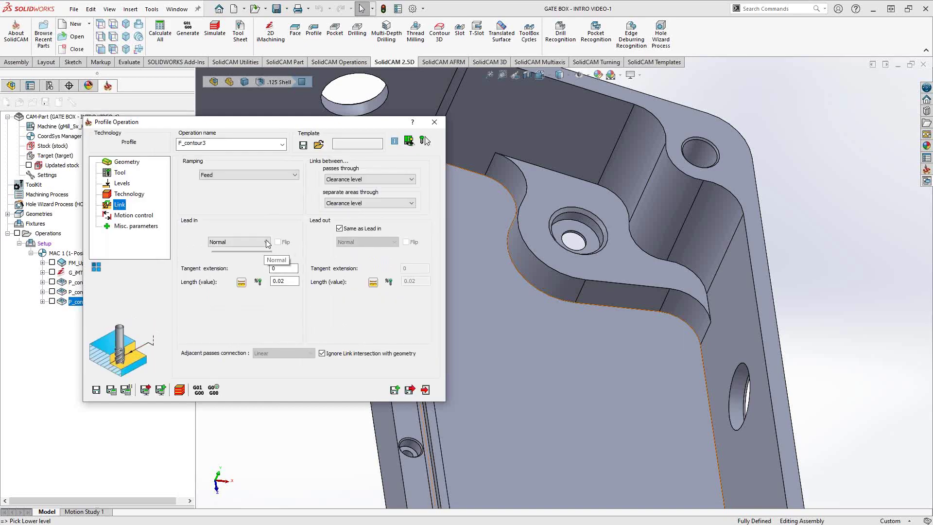
pyautogui.click(267, 242)
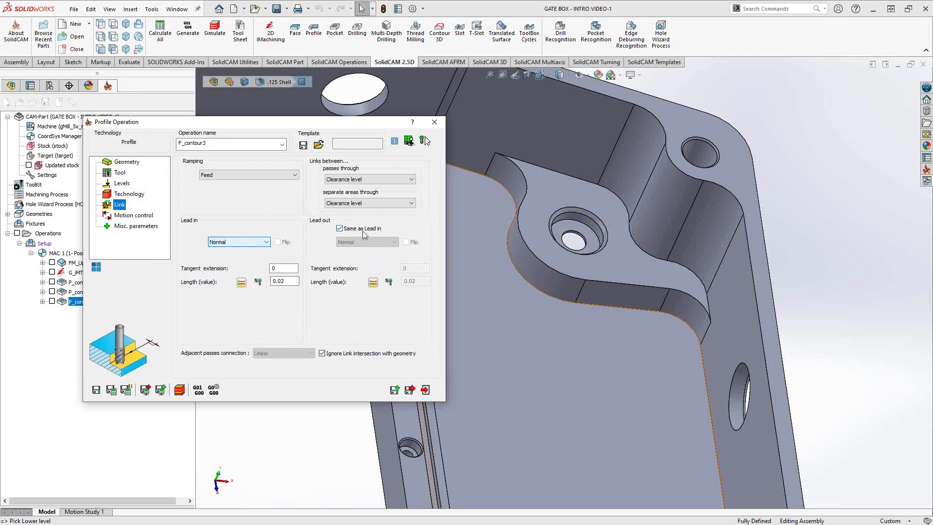
pyautogui.click(111, 390)
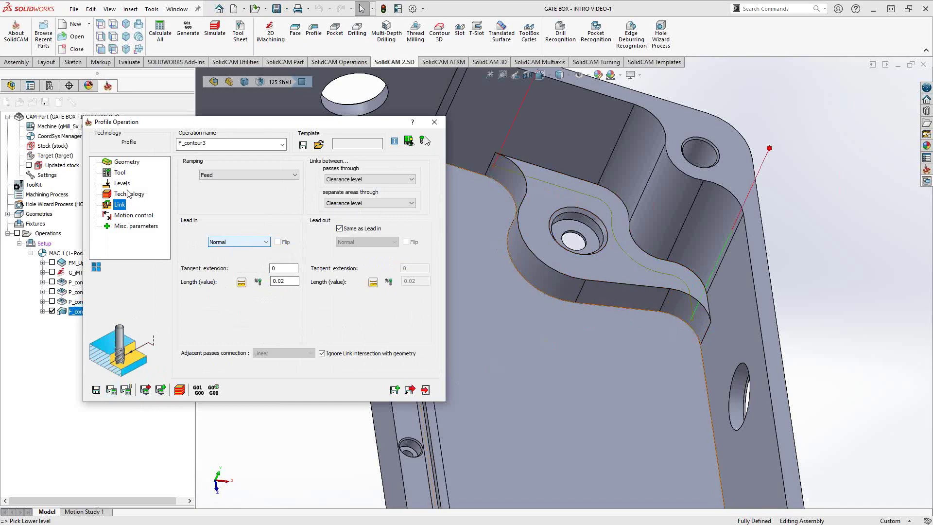
# Step: Set the finish passes' maximum step down to 0.1 and recalculate the profile toolpath
pyautogui.click(125, 185)
pyautogui.click(124, 195)
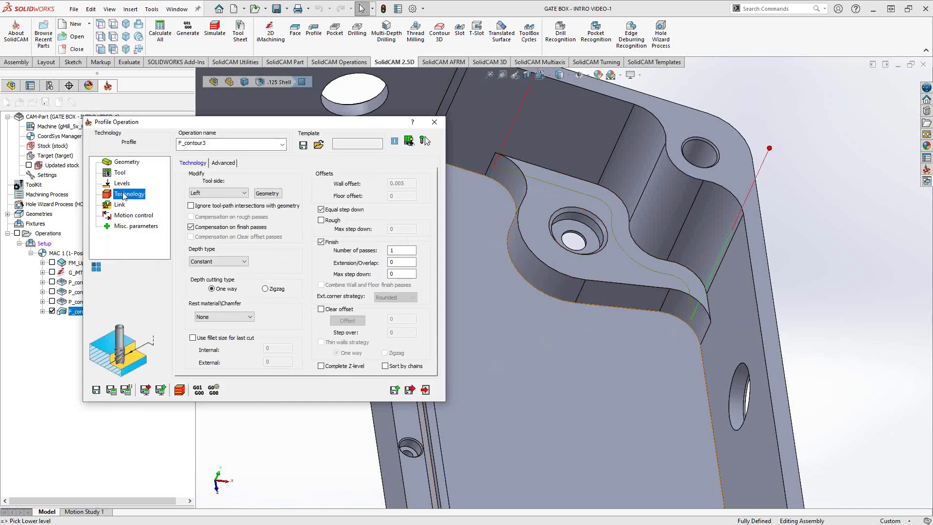
pyautogui.click(396, 273)
pyautogui.write('.1')
pyautogui.click(110, 390)
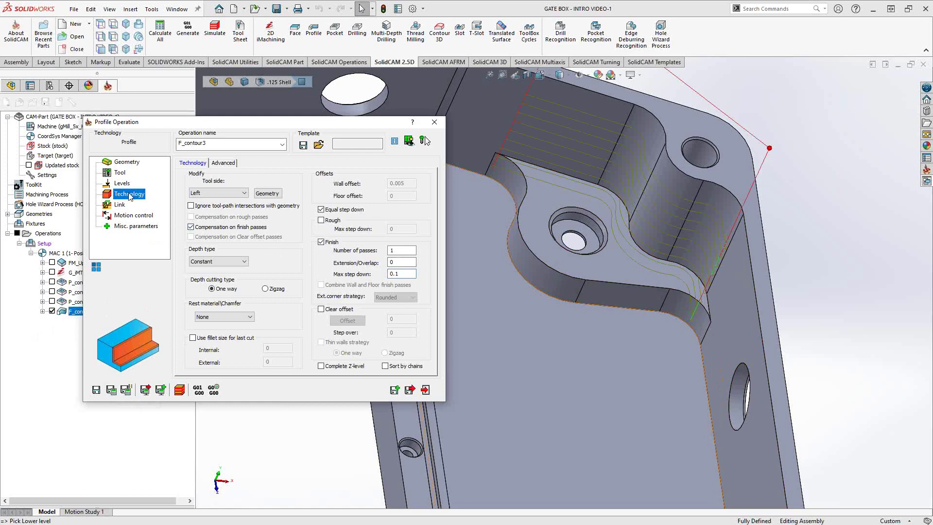
# Step: Extend the profile chain by 0.1 at both its start and its end
pyautogui.click(274, 194)
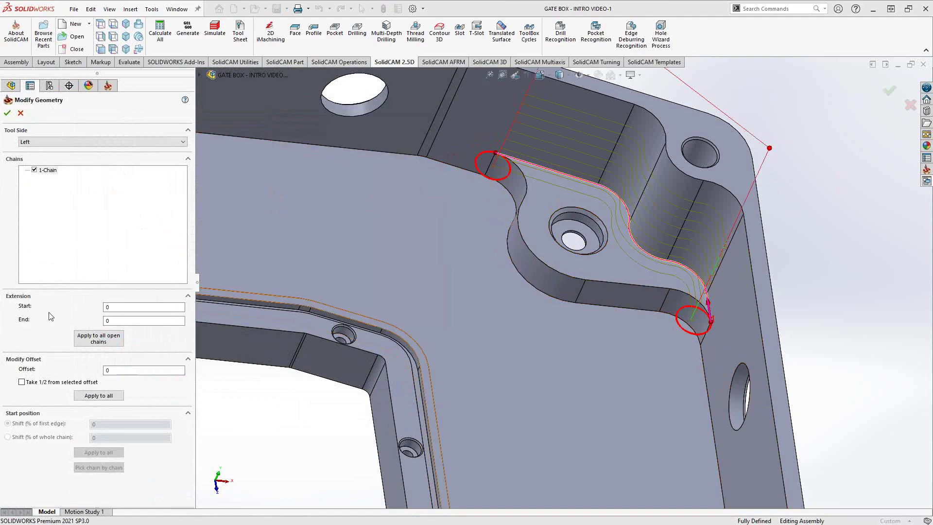
pyautogui.doubleClick(105, 307)
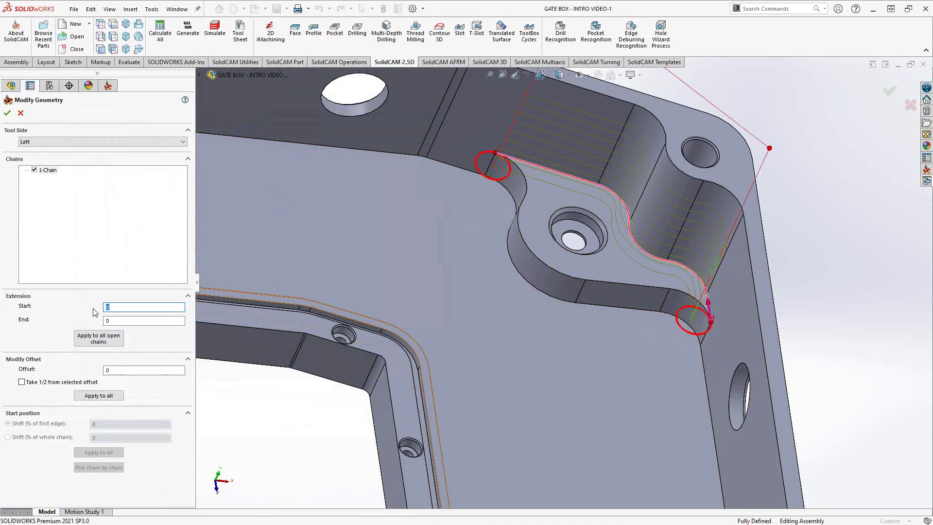
pyautogui.write('.1')
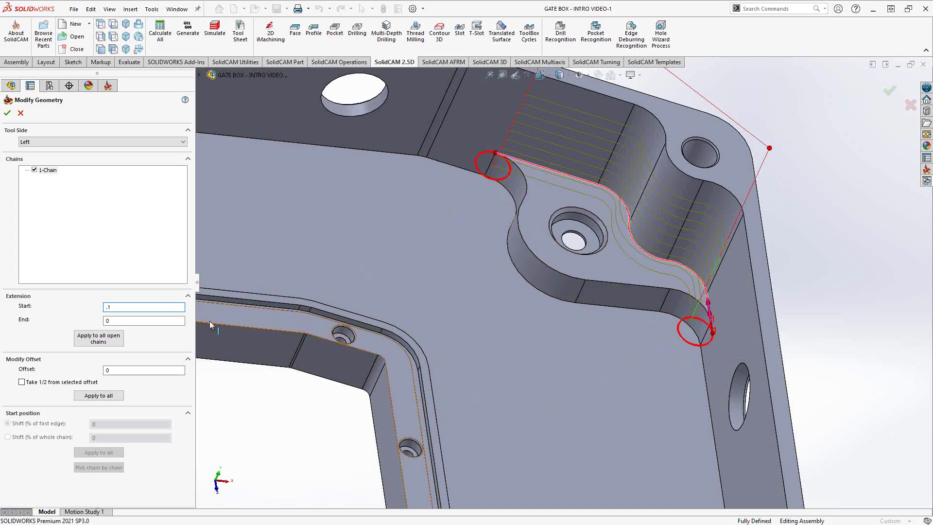
pyautogui.doubleClick(107, 321)
pyautogui.write('.1')
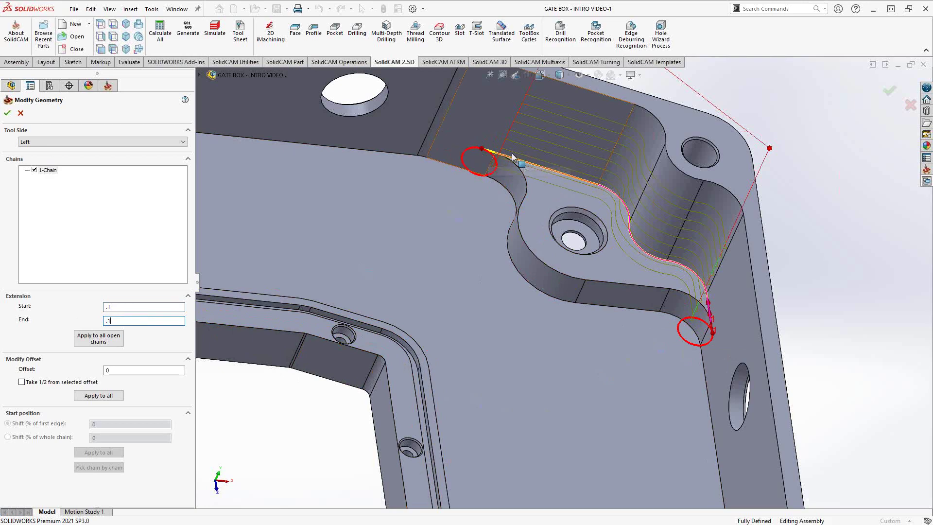
pyautogui.click(8, 113)
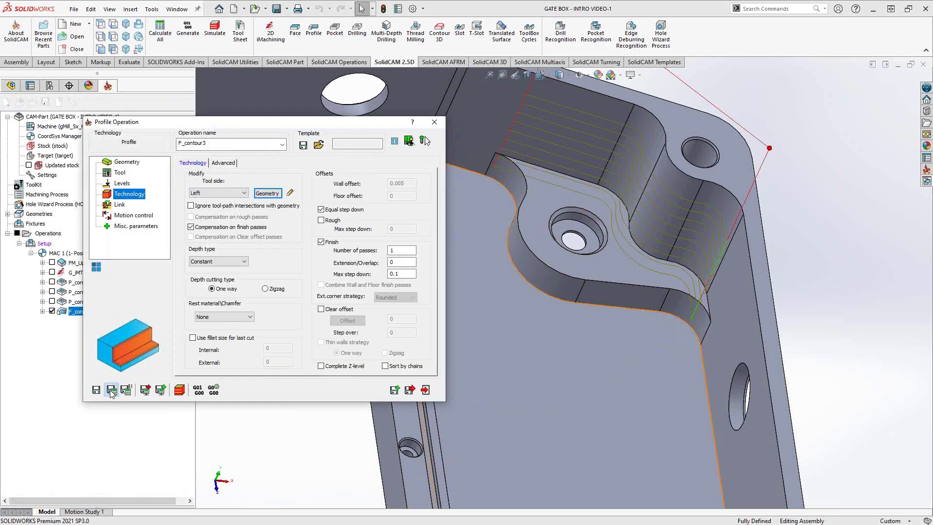
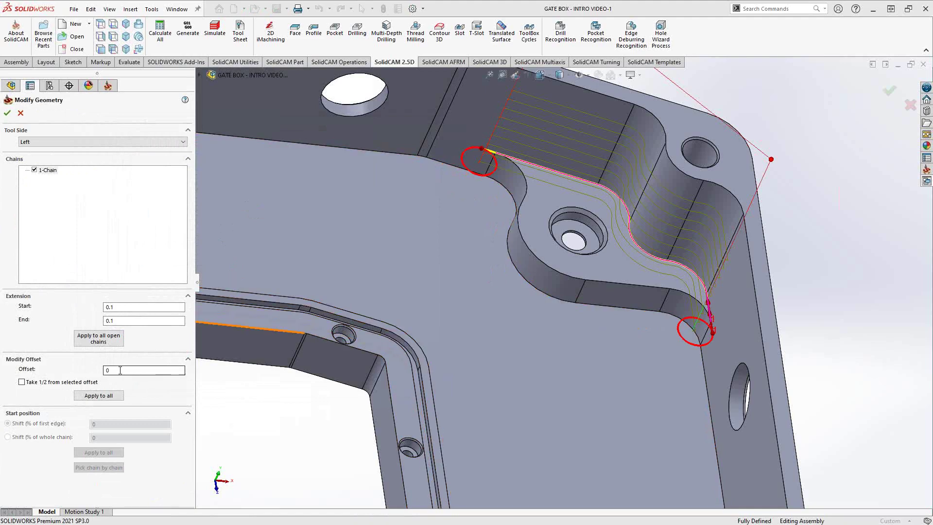
# Step: Return to the technology settings and toggle roughing on and back off to check its wall and floor offsets
pyautogui.click(7, 112)
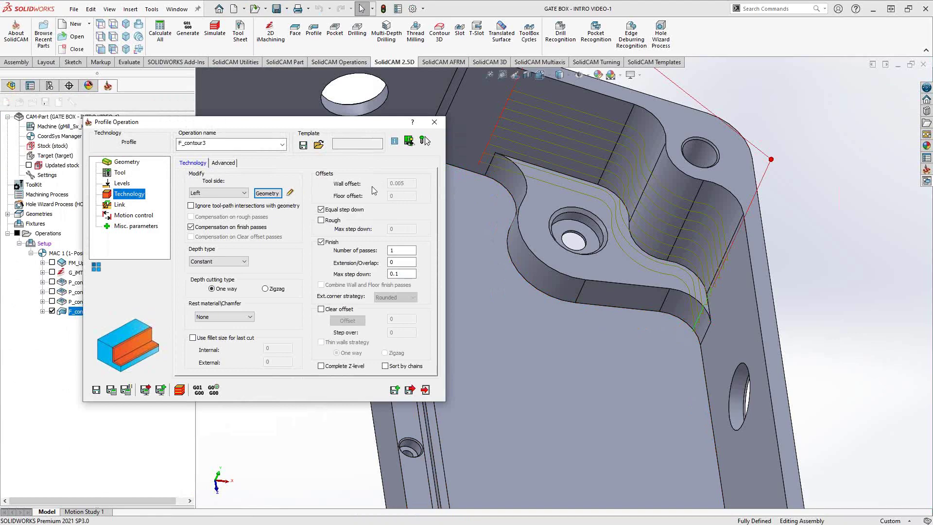
pyautogui.click(321, 220)
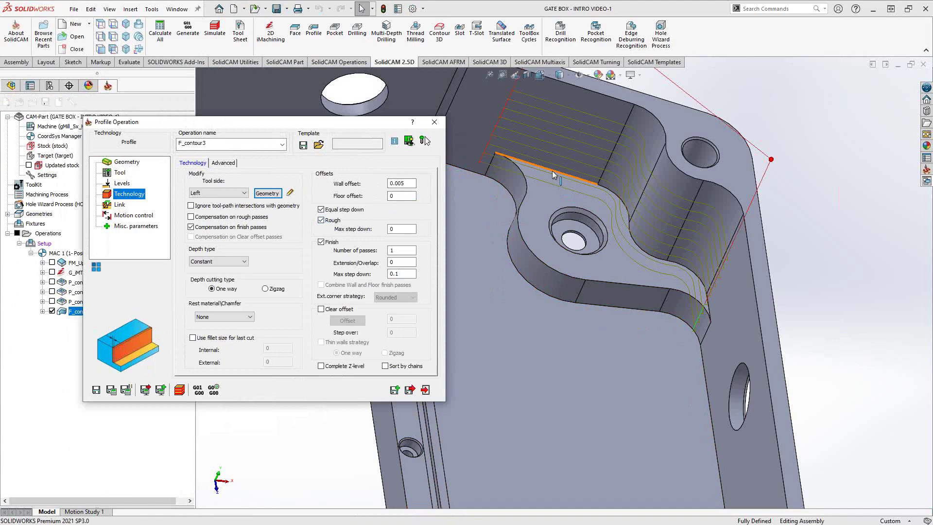
pyautogui.click(321, 220)
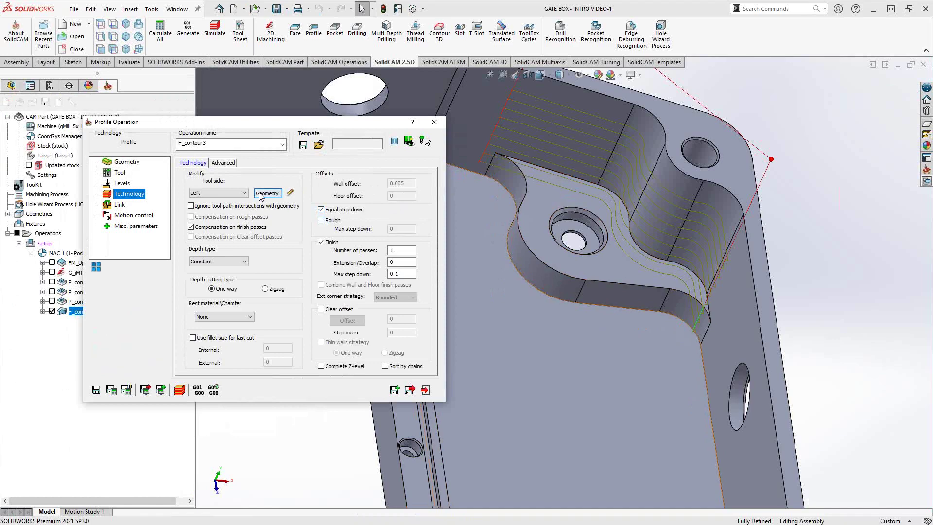
# Step: Try a 0.005 geometry offset on the profile chain, and change it to 0.01
pyautogui.click(267, 193)
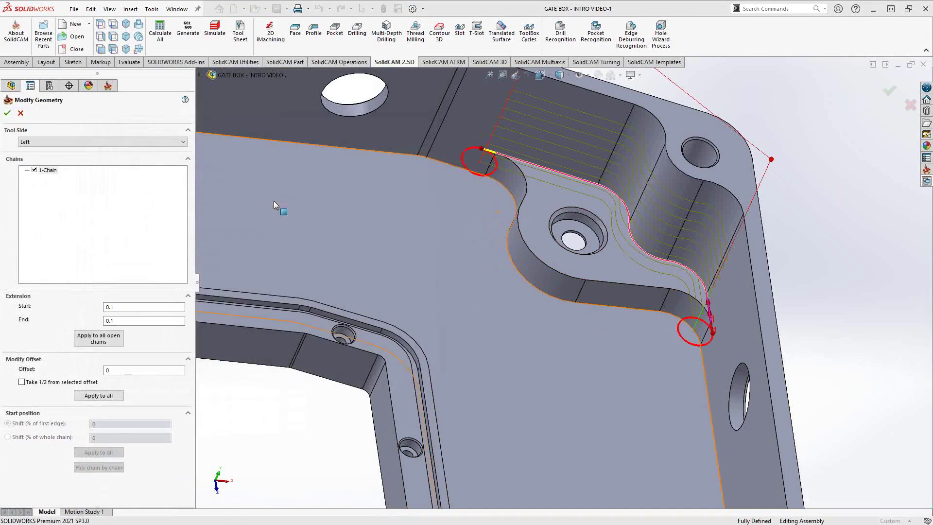
pyautogui.doubleClick(127, 370)
pyautogui.write('.005')
pyautogui.click(168, 322)
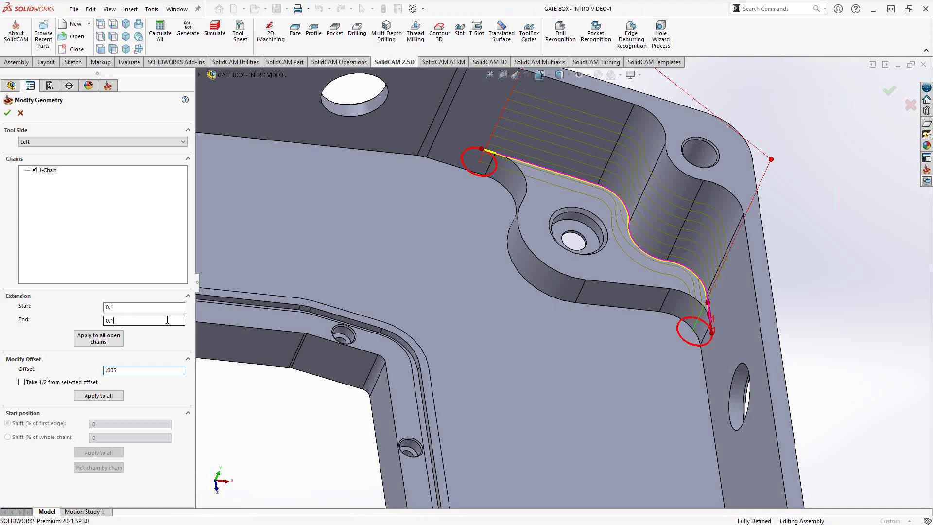
pyautogui.doubleClick(109, 370)
pyautogui.write('.01')
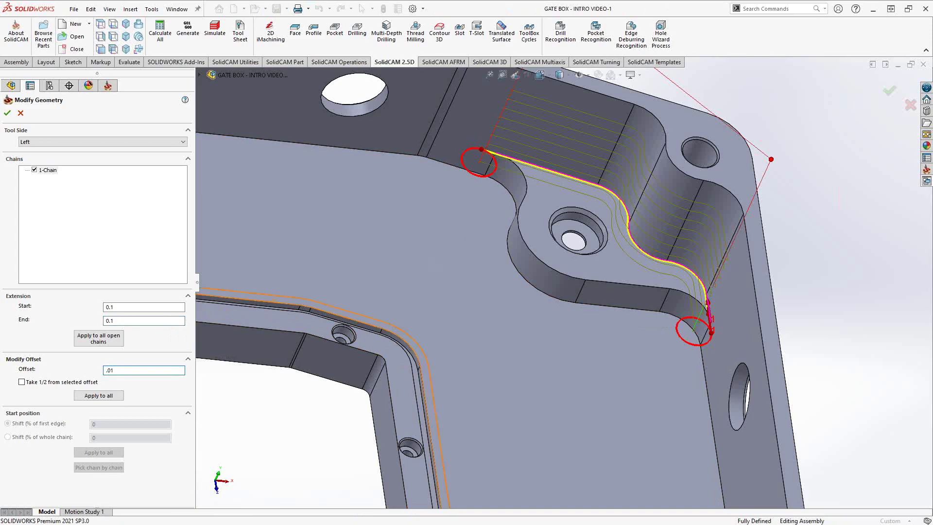
pyautogui.click(106, 322)
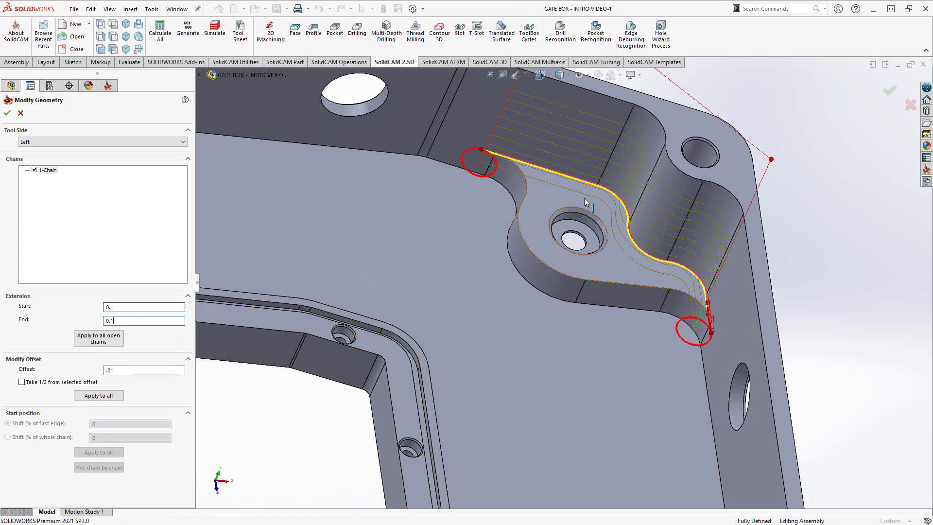
# Step: Try a -0.02 geometry offset on the profile chain in a close-up top view, and discard the geometry modification
pyautogui.rightClick(680, 130)
pyautogui.click(700, 97)
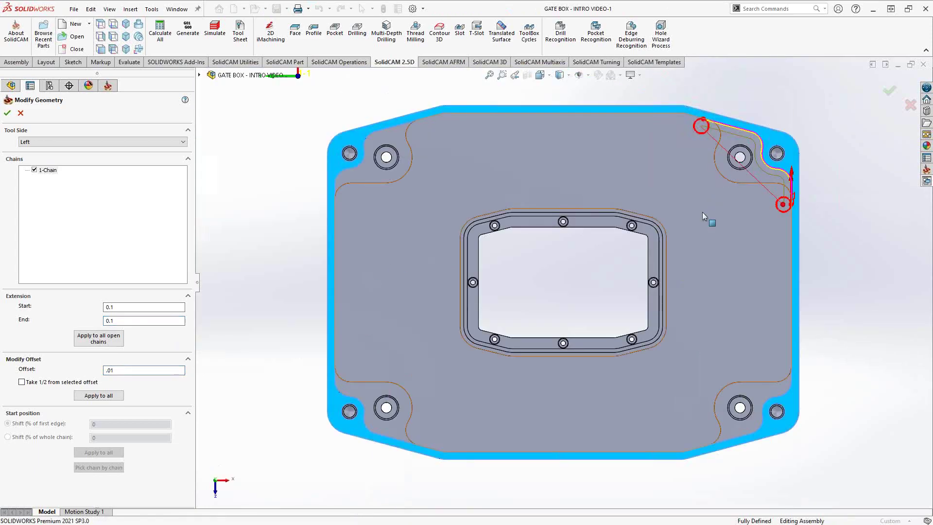
pyautogui.scroll(-6, 782, 169)
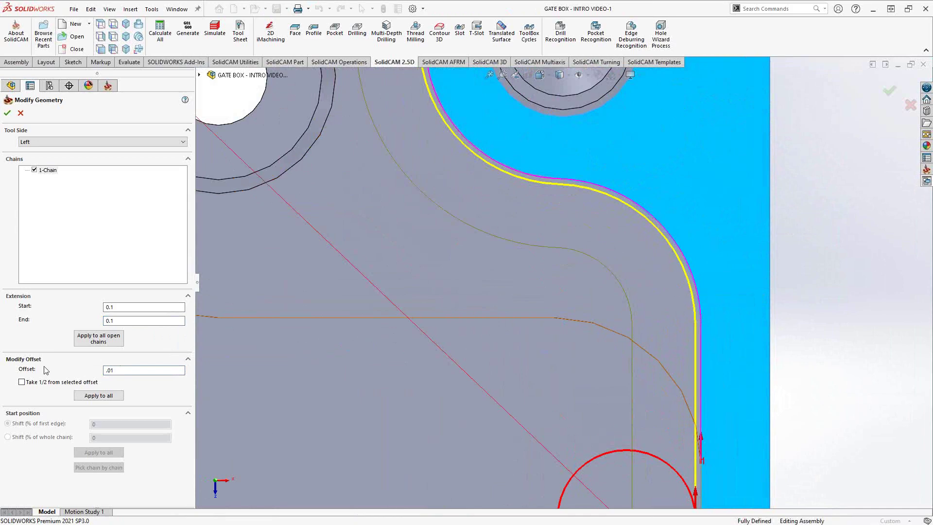
pyautogui.moveTo(127, 373); pyautogui.dragTo(93, 371)
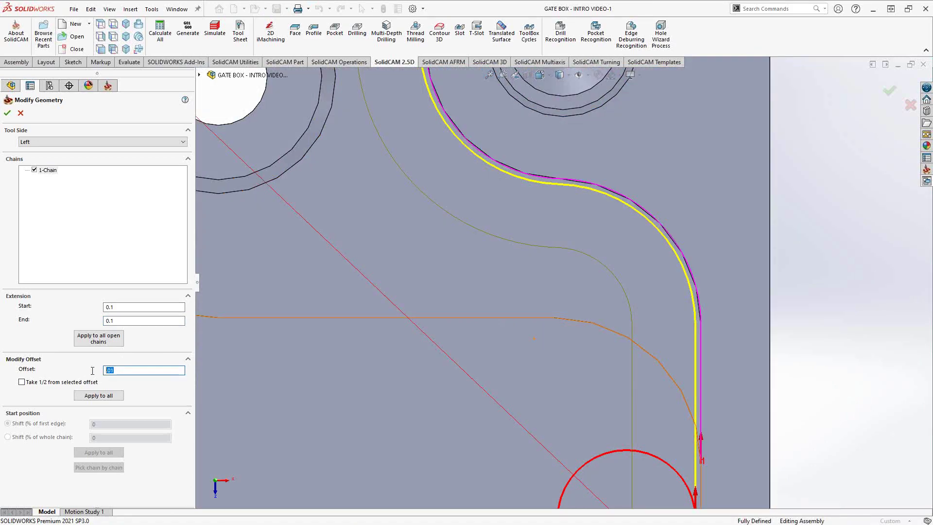
pyautogui.write('-.02')
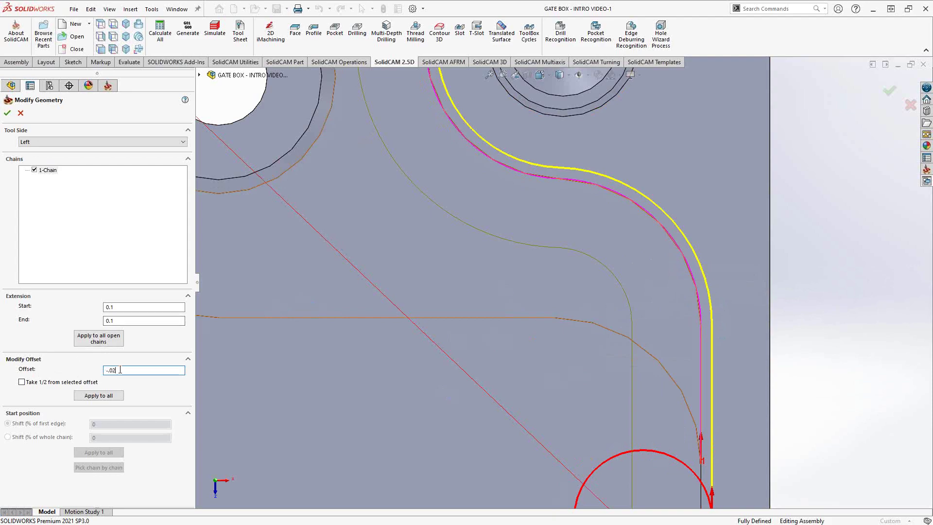
pyautogui.click(21, 114)
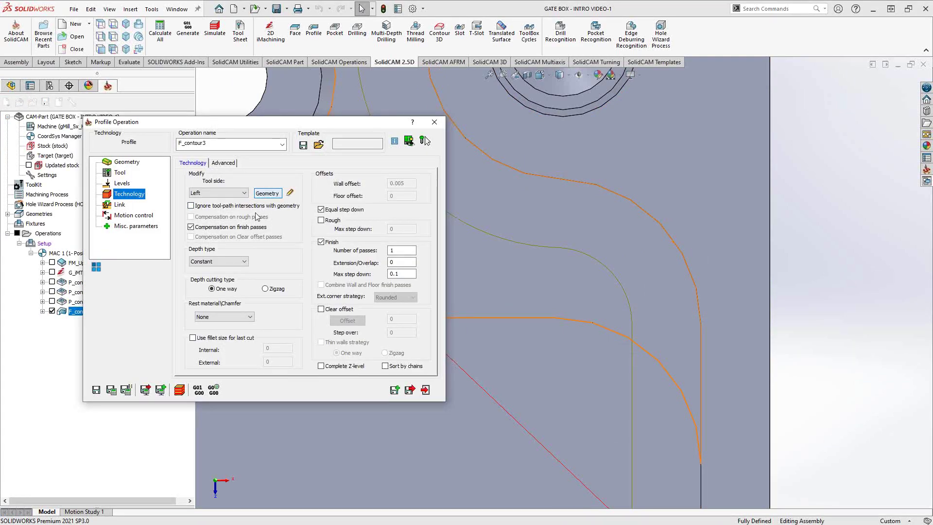
pyautogui.click(268, 193)
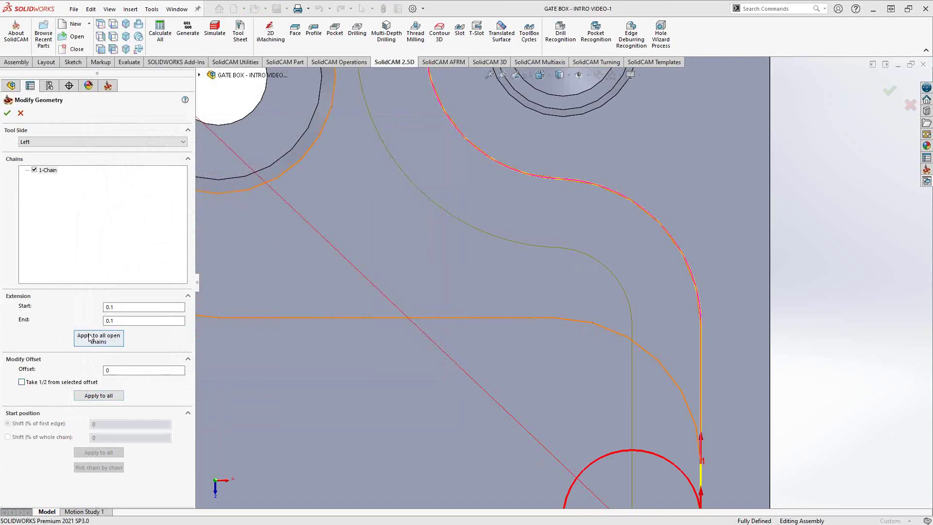
pyautogui.click(20, 114)
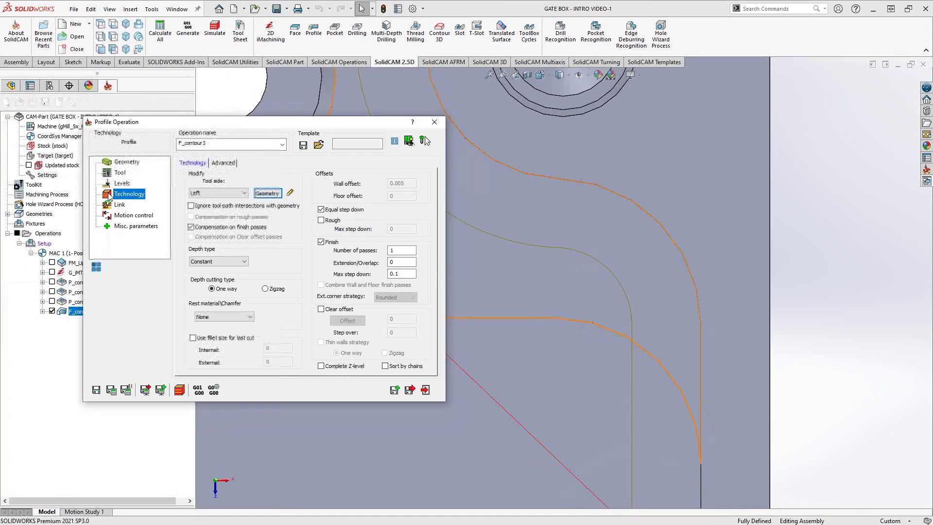
# Step: Save and recalculate the F_contour3 operation, keeping the corner toolpath in clear view
pyautogui.click(112, 388)
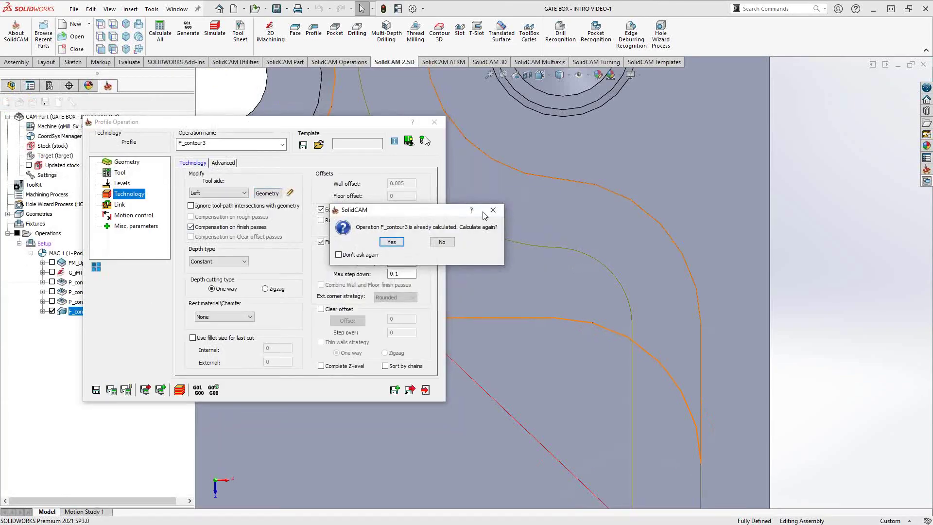
pyautogui.click(392, 241)
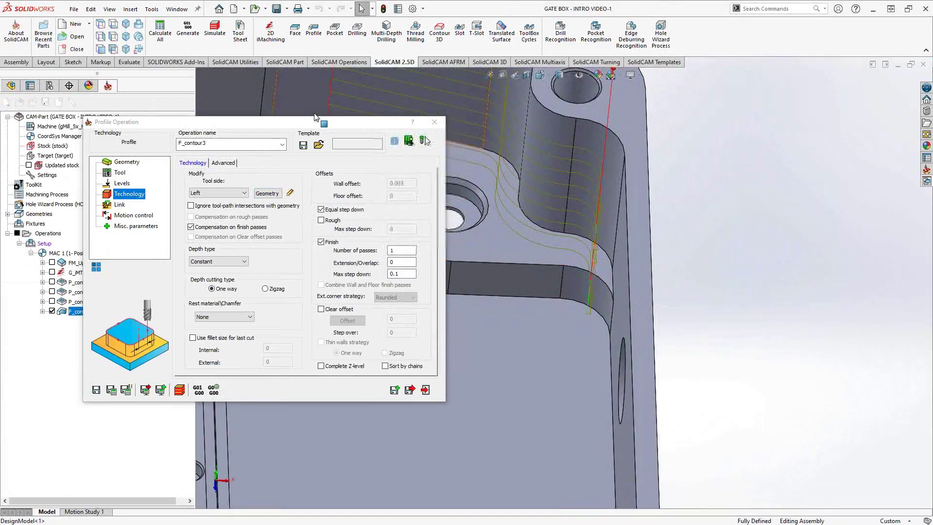
pyautogui.moveTo(315, 122); pyautogui.dragTo(281, 119)
pyautogui.scroll(3, 512, 187)
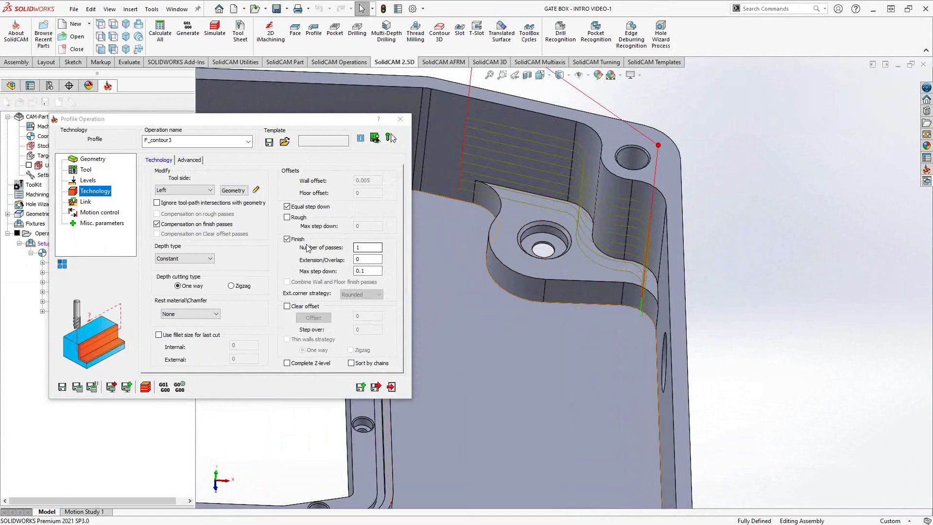
# Step: Enable the clear offset and pick its distance, about 0.769, at the corner boss's outer edge
pyautogui.click(287, 306)
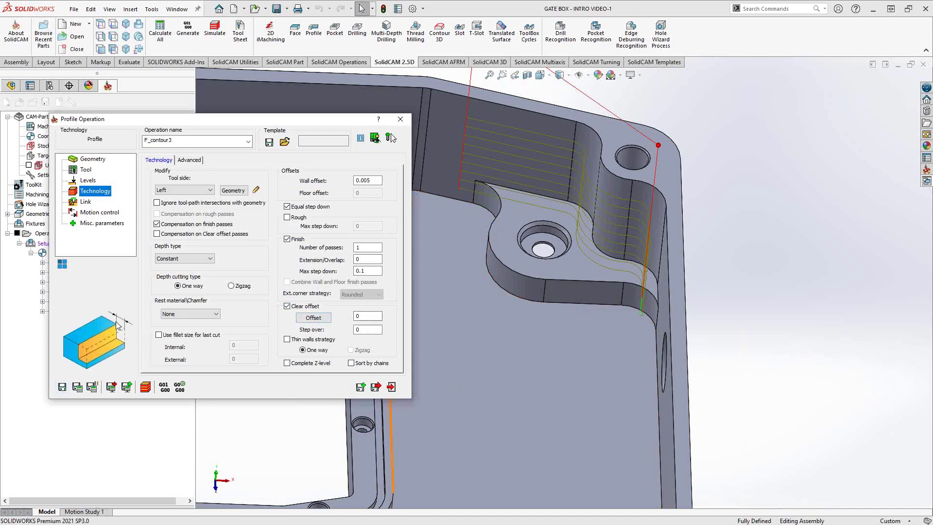
pyautogui.click(370, 330)
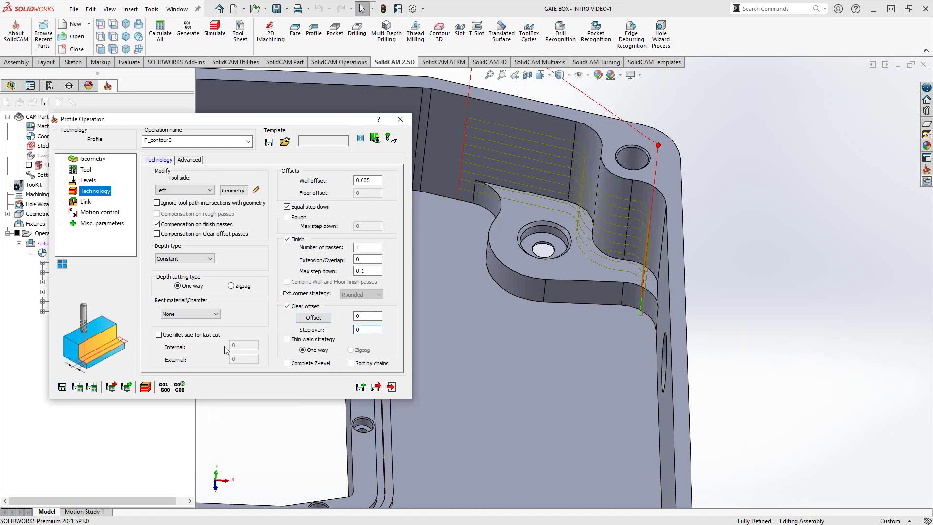
pyautogui.click(314, 318)
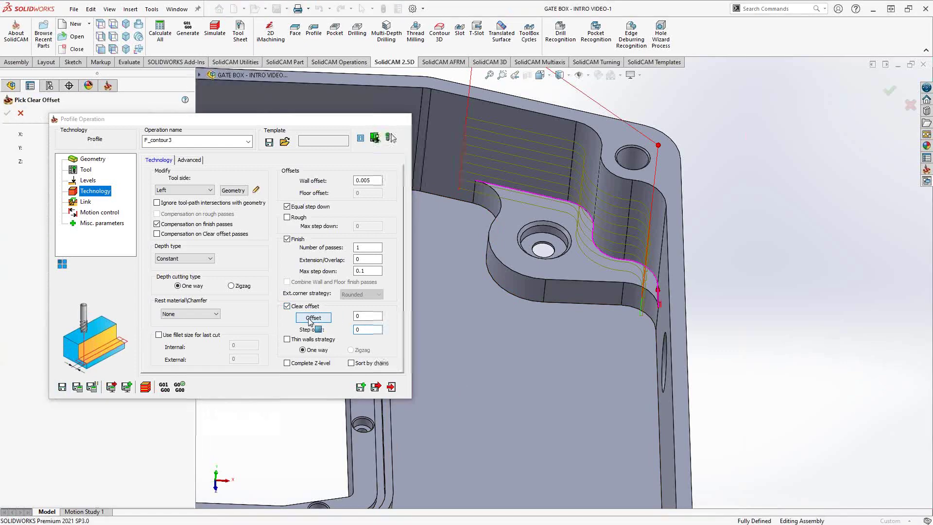
pyautogui.click(503, 266)
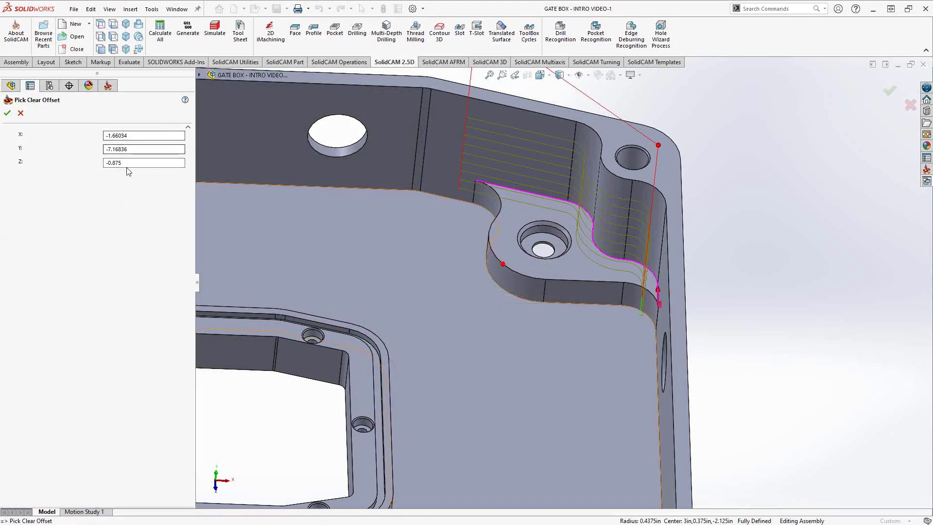
pyautogui.click(7, 113)
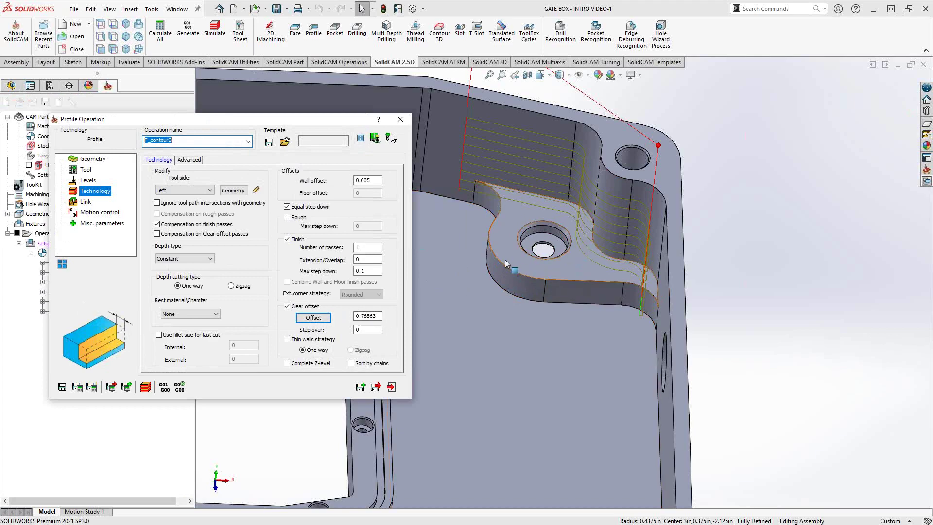
# Step: Set the clear offset's step over to 0.1, recalculate, and examine the toolpath across the corner boss from several angles
pyautogui.click(363, 330)
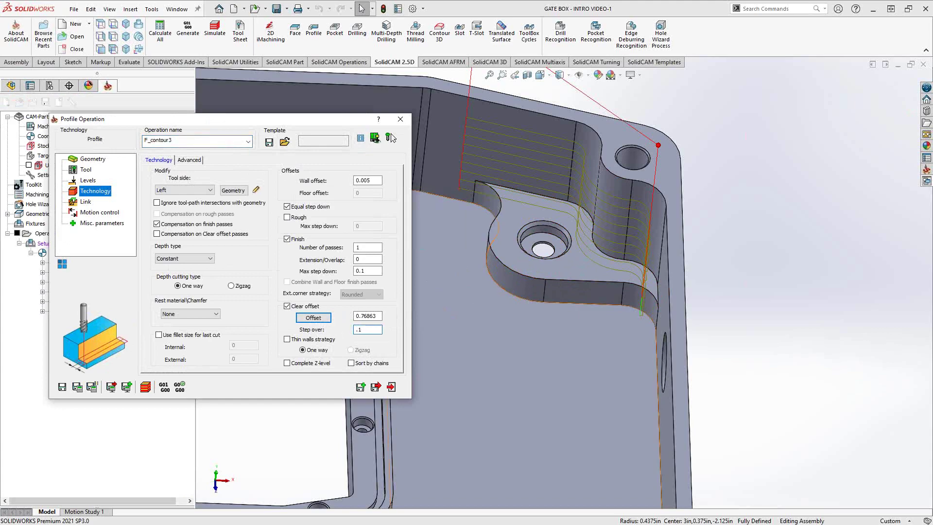
pyautogui.write('.1')
pyautogui.click(77, 387)
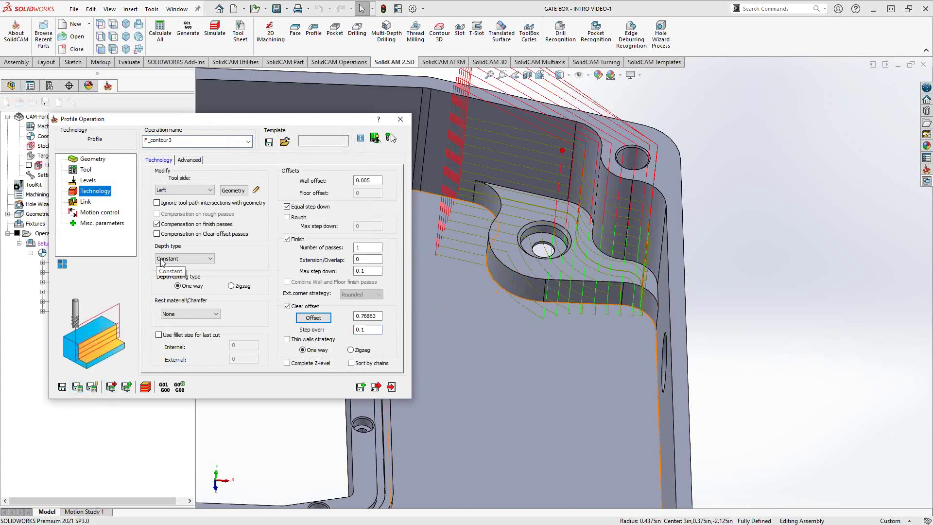
pyautogui.moveTo(564, 204); pyautogui.dragTo(529, 303, button='middle')
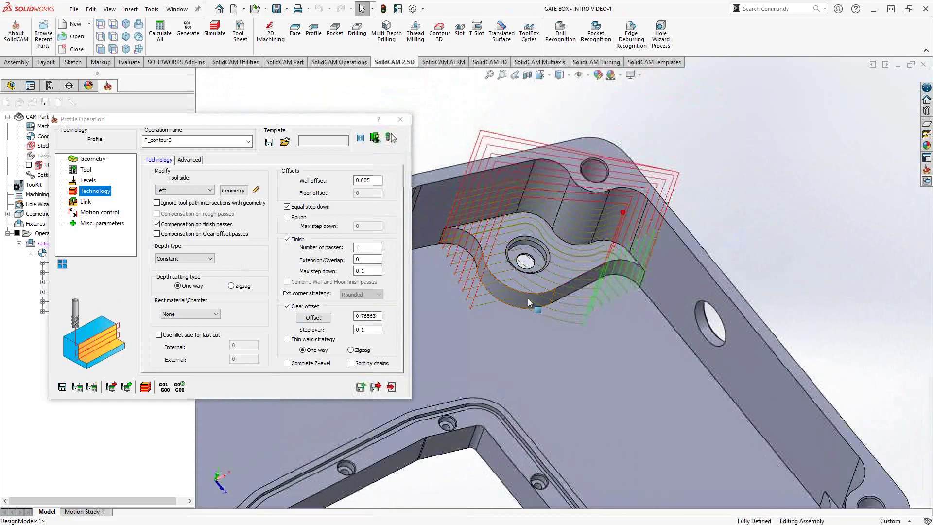
pyautogui.scroll(-2, 526, 284)
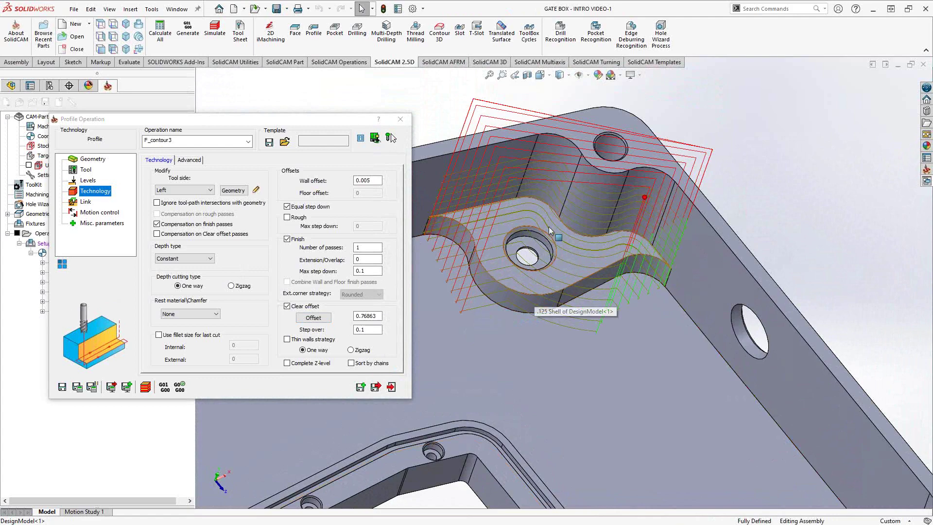
pyautogui.moveTo(561, 256); pyautogui.dragTo(628, 263, button='middle')
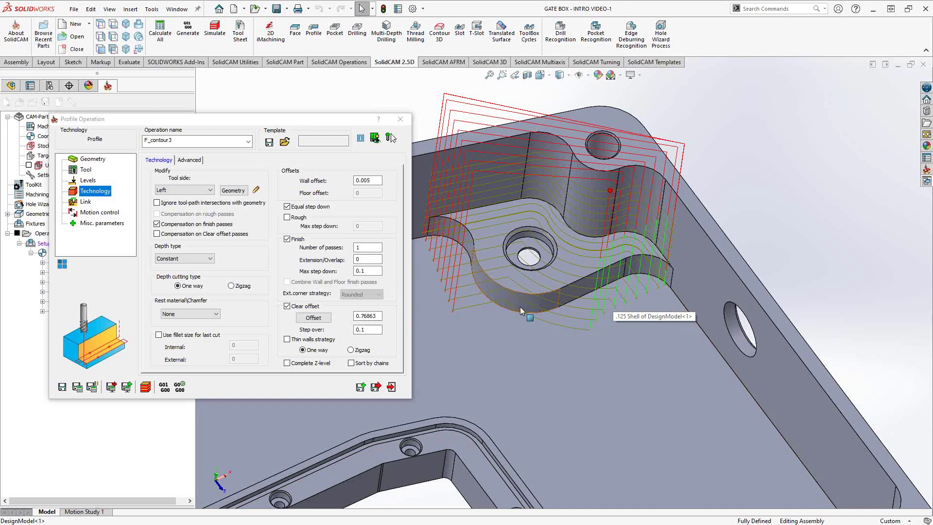
pyautogui.moveTo(520, 307); pyautogui.dragTo(471, 280, button='middle')
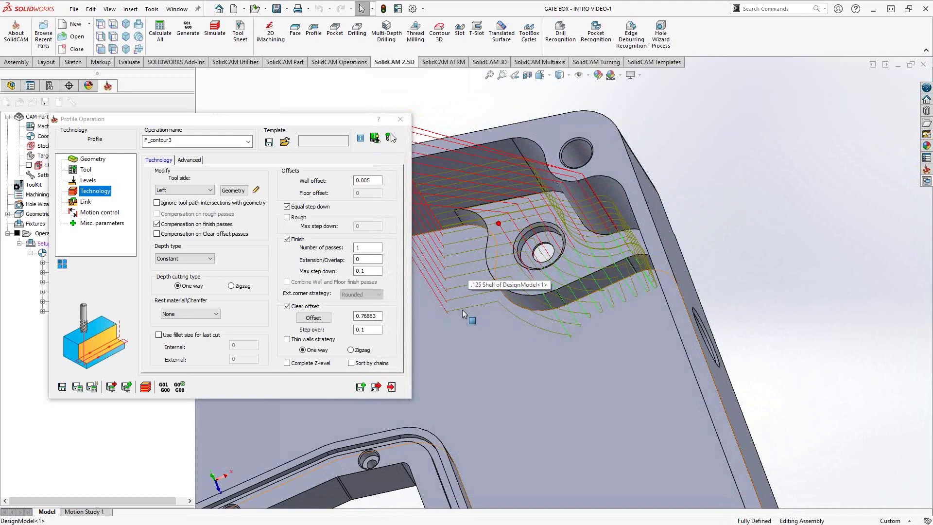
pyautogui.moveTo(477, 331); pyautogui.dragTo(501, 273, button='middle')
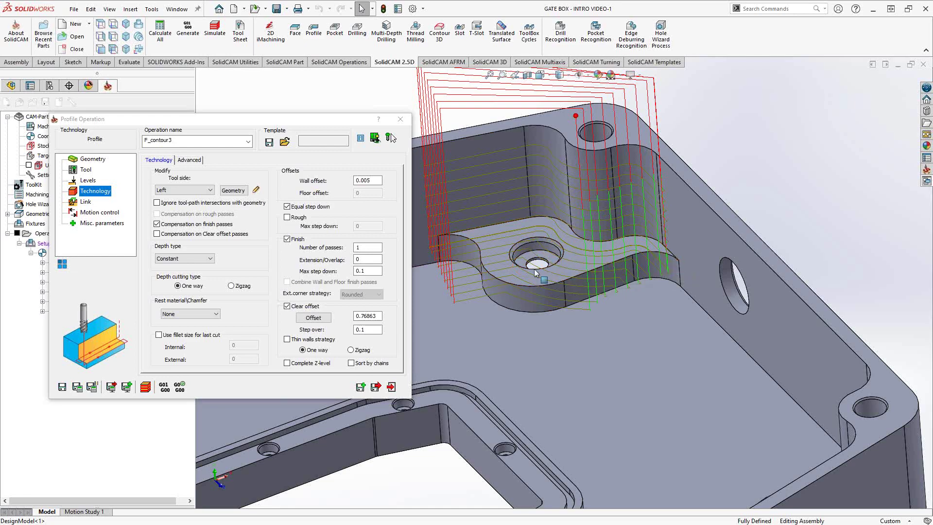
# Step: Disable the clear offset and recalculate the profile operation with only its finish passes
pyautogui.click(286, 307)
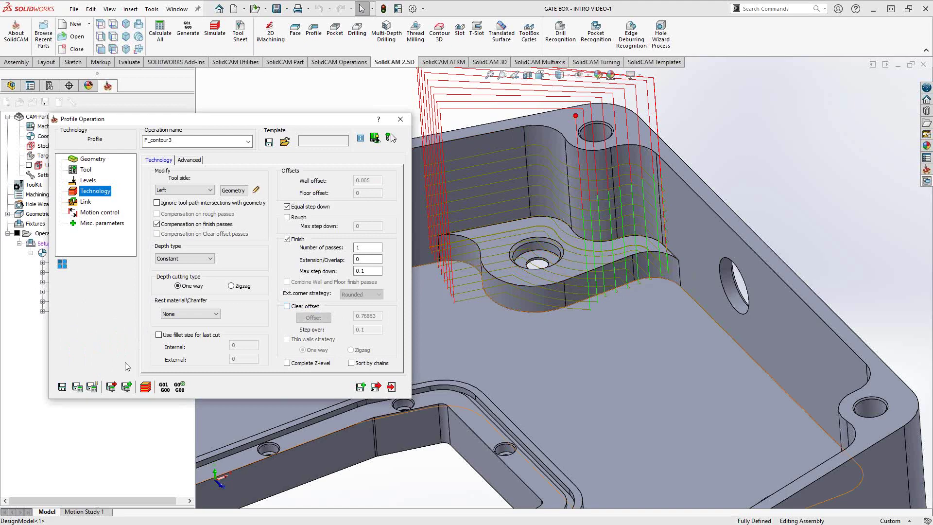
pyautogui.click(77, 387)
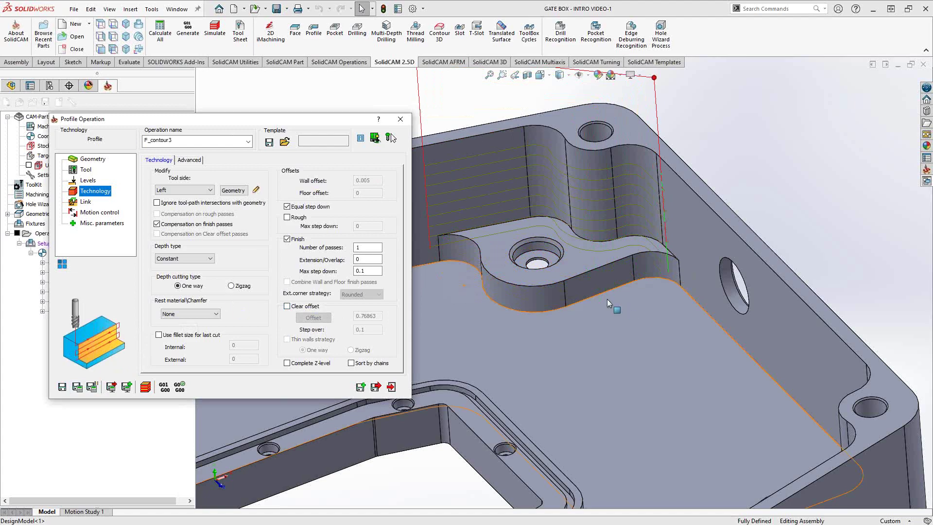
pyautogui.scroll(3, 607, 299)
pyautogui.moveTo(549, 289); pyautogui.dragTo(508, 296, button='middle')
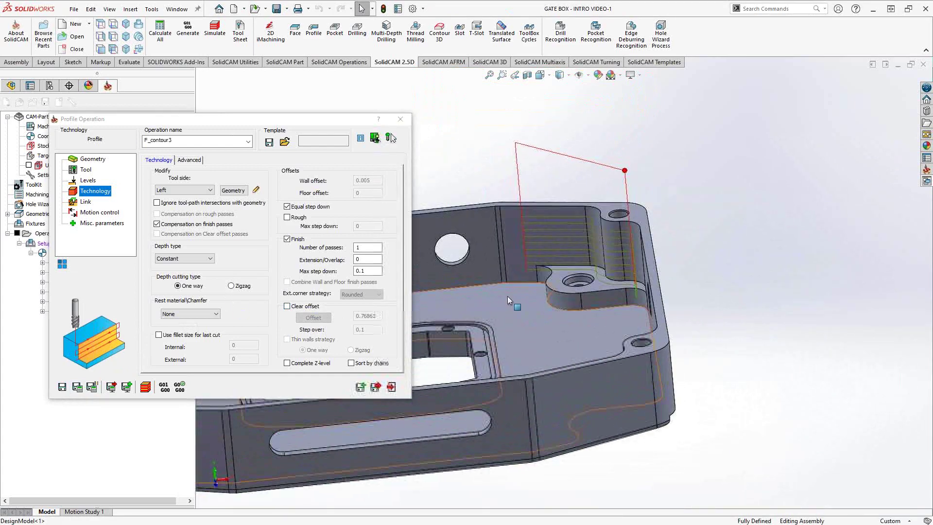
pyautogui.scroll(2, 511, 298)
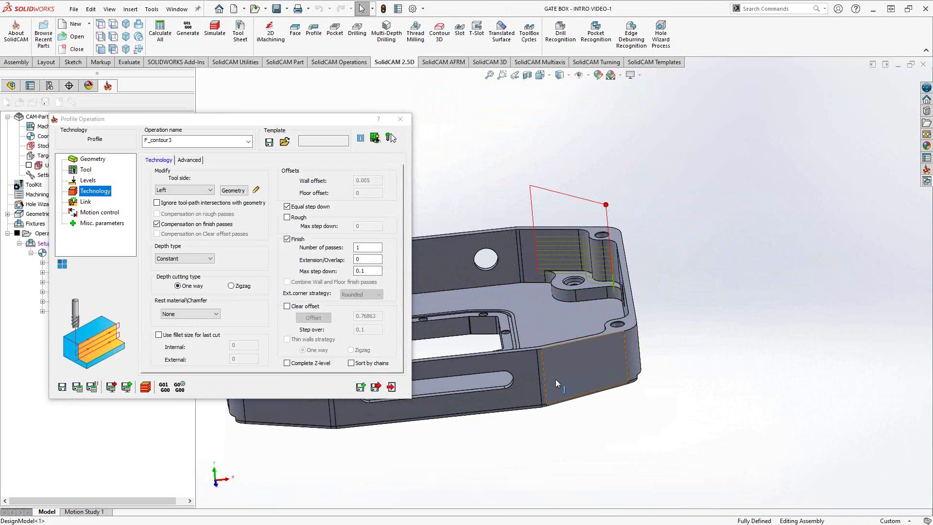
# Step: Save and copy the profile operation, and define a new Constant Z curve chain around the box's outer top edge
pyautogui.click(361, 389)
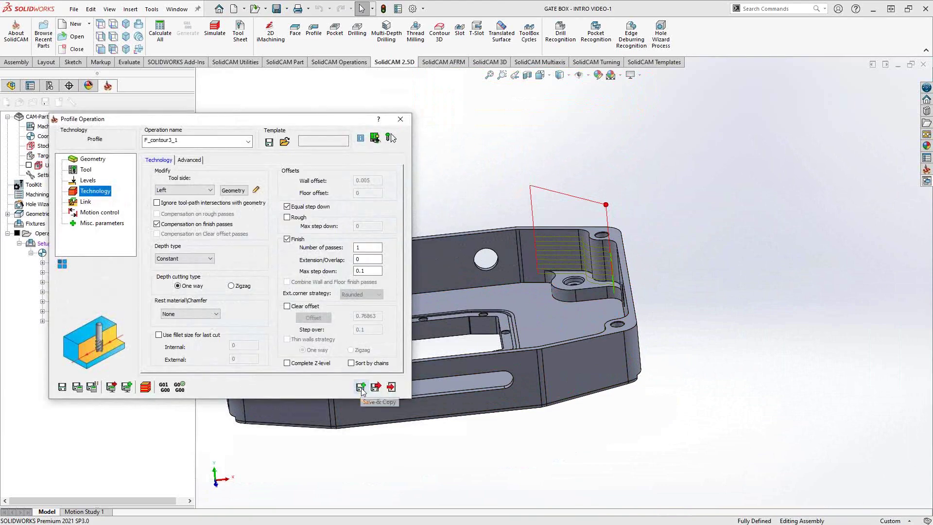
pyautogui.click(88, 159)
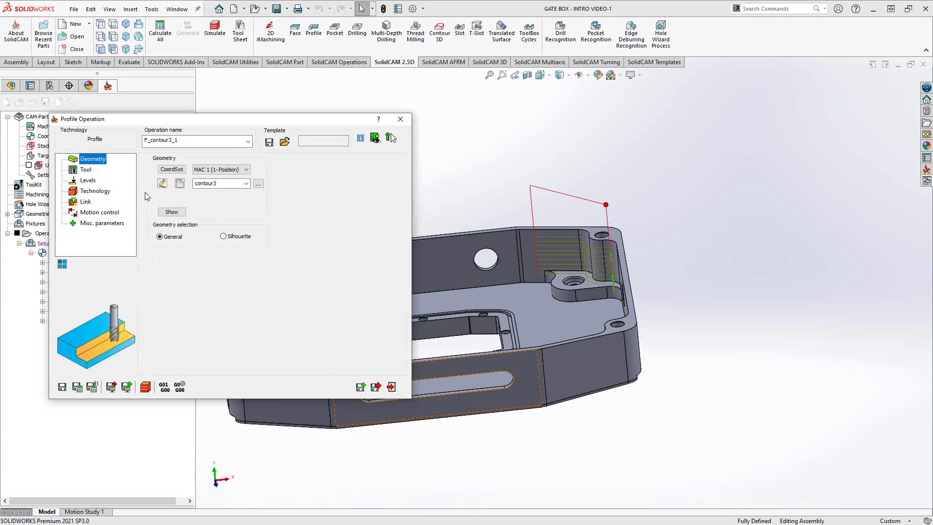
pyautogui.click(179, 183)
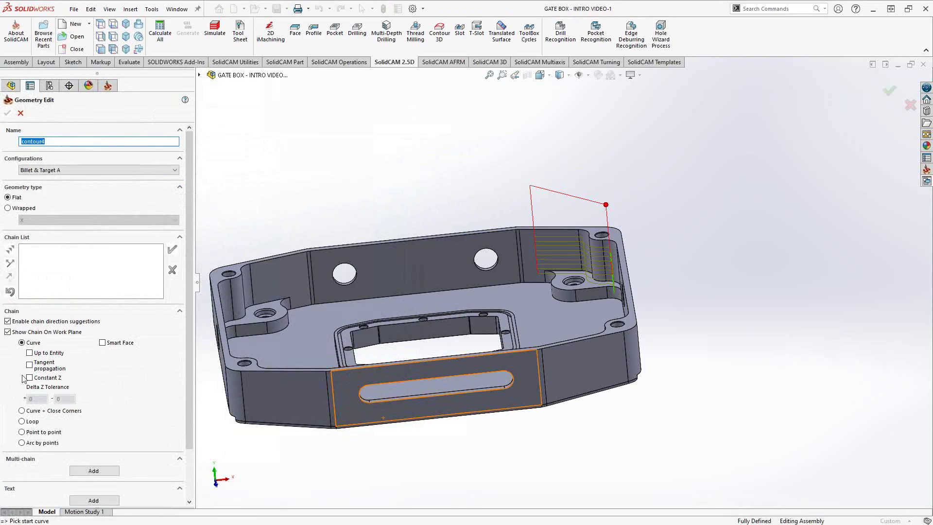
pyautogui.click(29, 378)
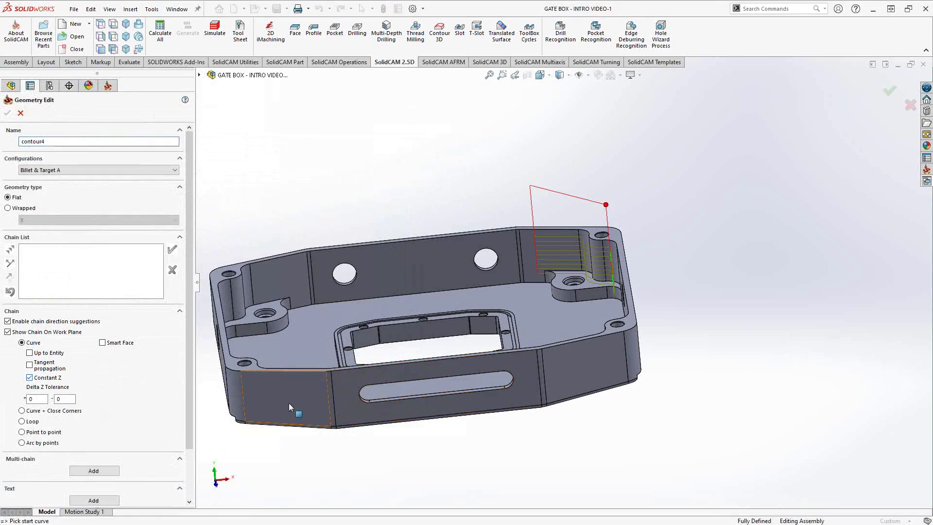
pyautogui.click(523, 352)
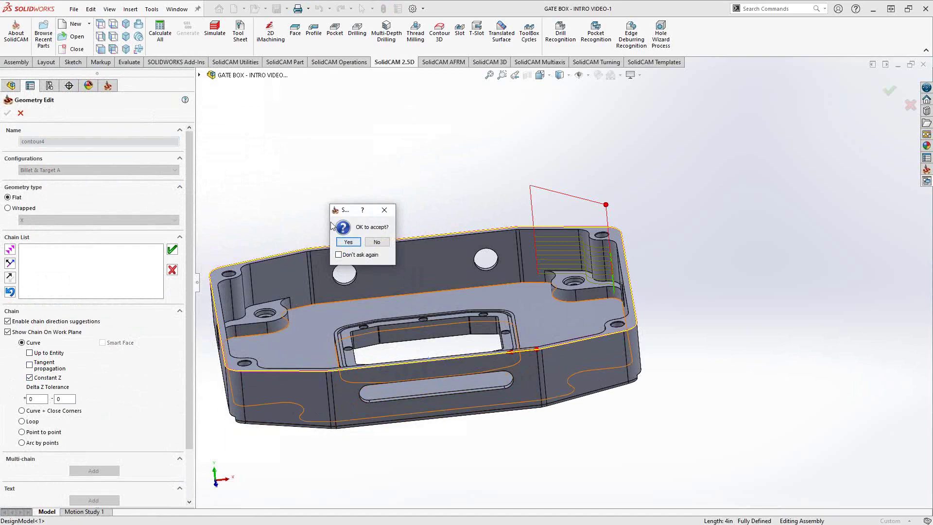
pyautogui.click(349, 242)
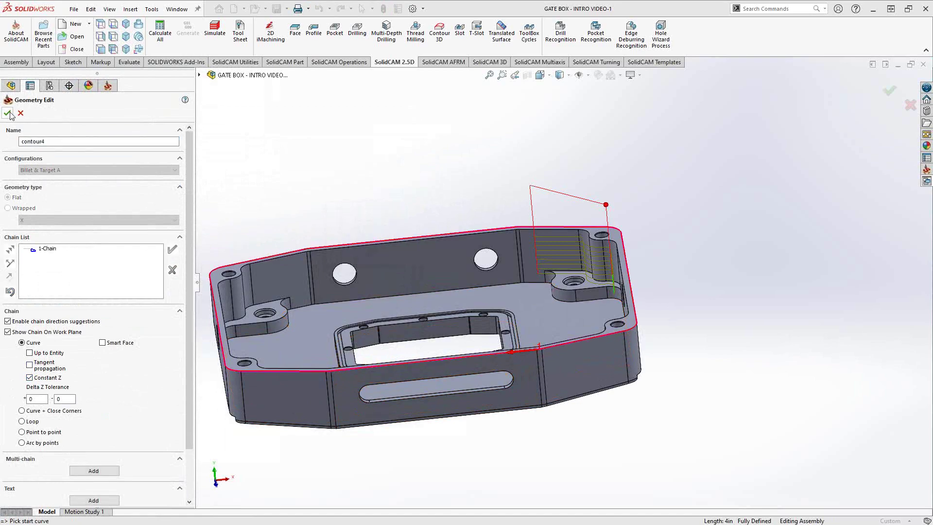
# Step: Reverse the direction of the box's outer top edge chain and accept the geometry
pyautogui.moveTo(393, 206); pyautogui.dragTo(510, 384, button='middle')
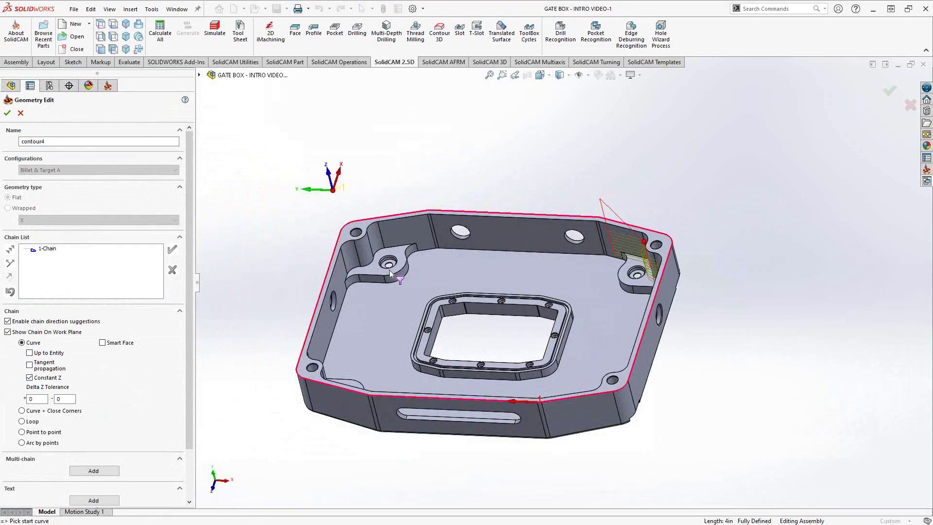
pyautogui.scroll(-3, 518, 396)
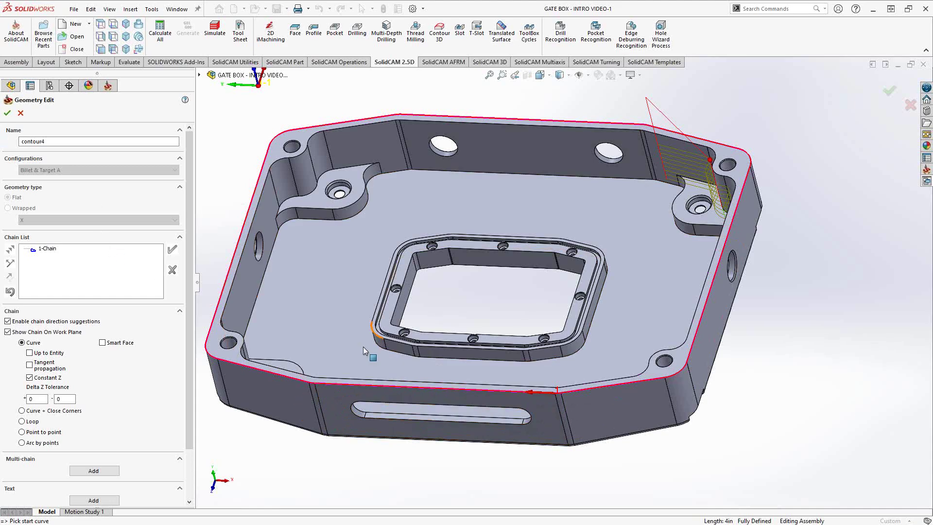
pyautogui.rightClick(43, 252)
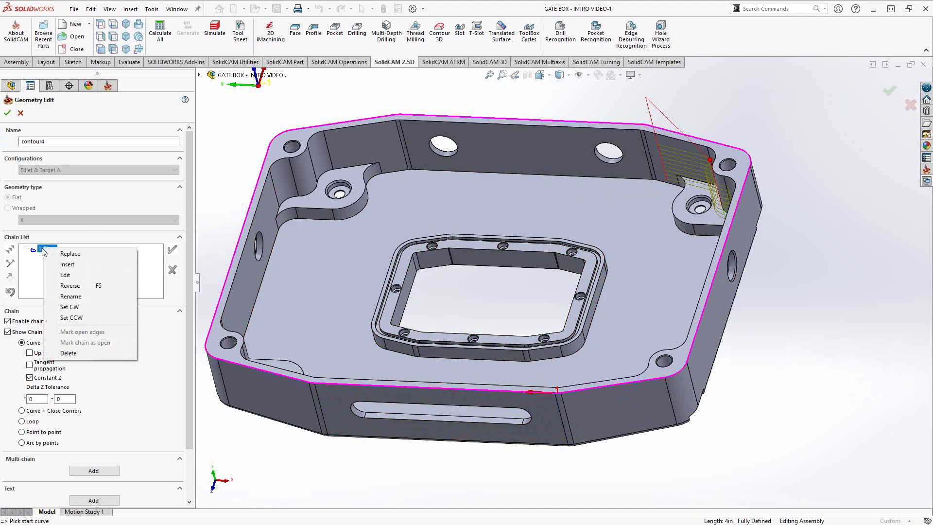
pyautogui.click(68, 286)
pyautogui.click(8, 113)
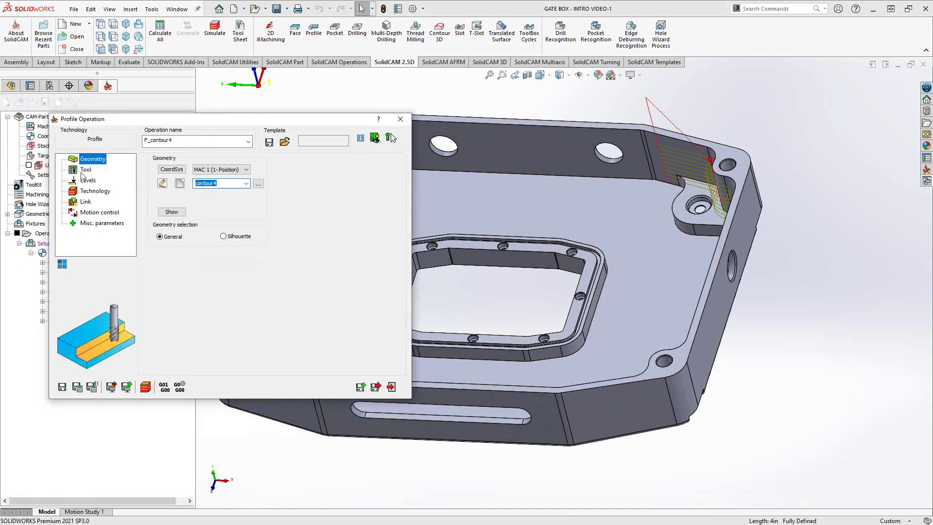
# Step: Set the upper level by top of target and the profile depth by bottom of target with a delta of -0.02
pyautogui.click(83, 180)
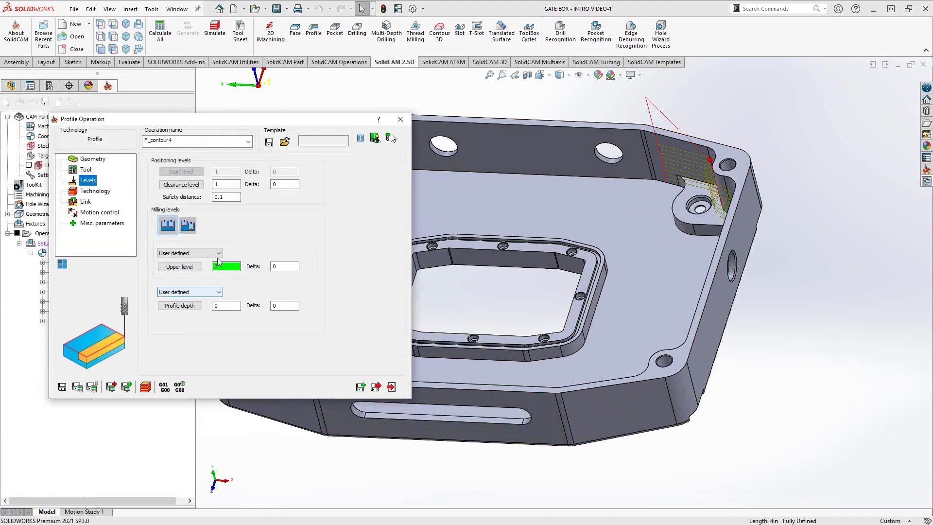
pyautogui.click(218, 253)
pyautogui.click(194, 265)
pyautogui.moveTo(211, 121); pyautogui.dragTo(295, 125)
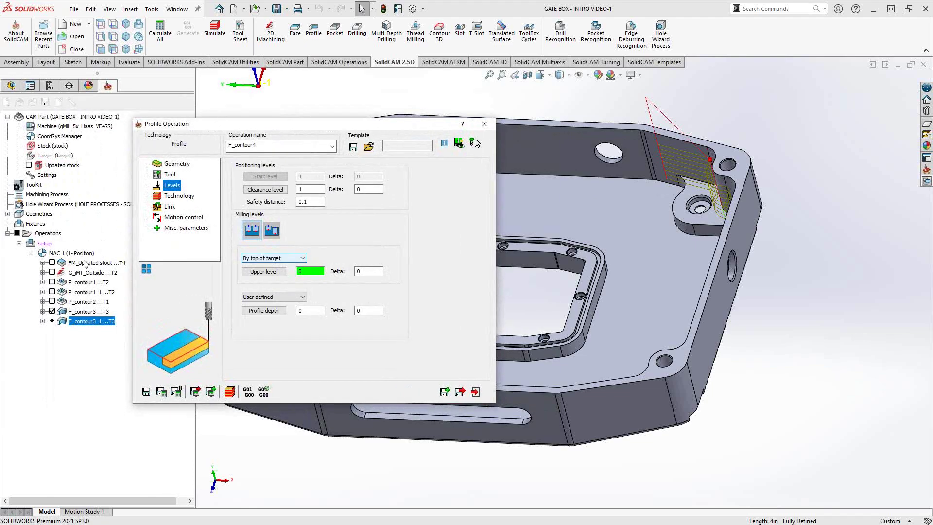
pyautogui.click(292, 297)
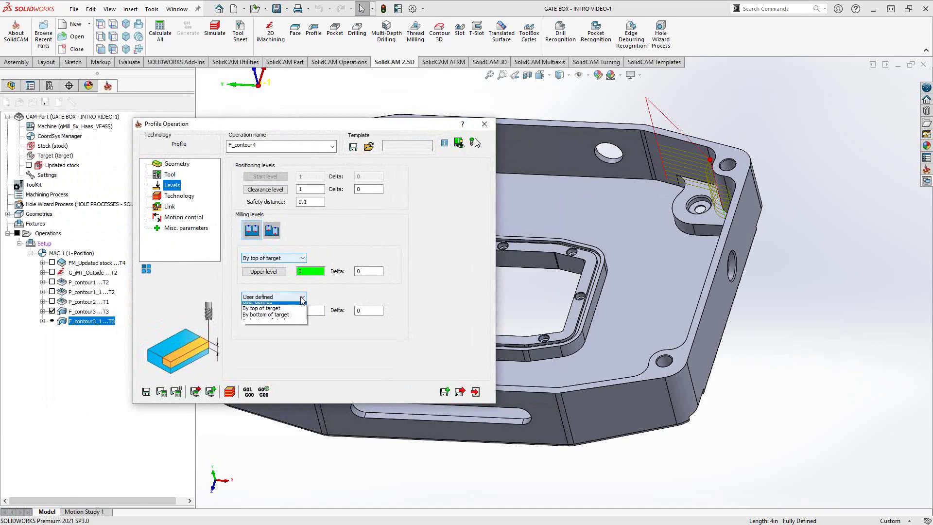
pyautogui.click(282, 319)
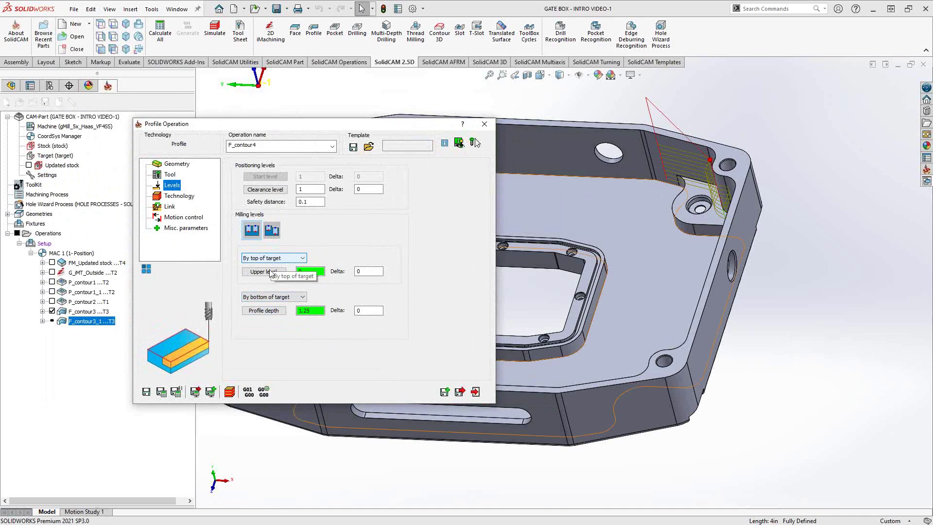
pyautogui.click(309, 311)
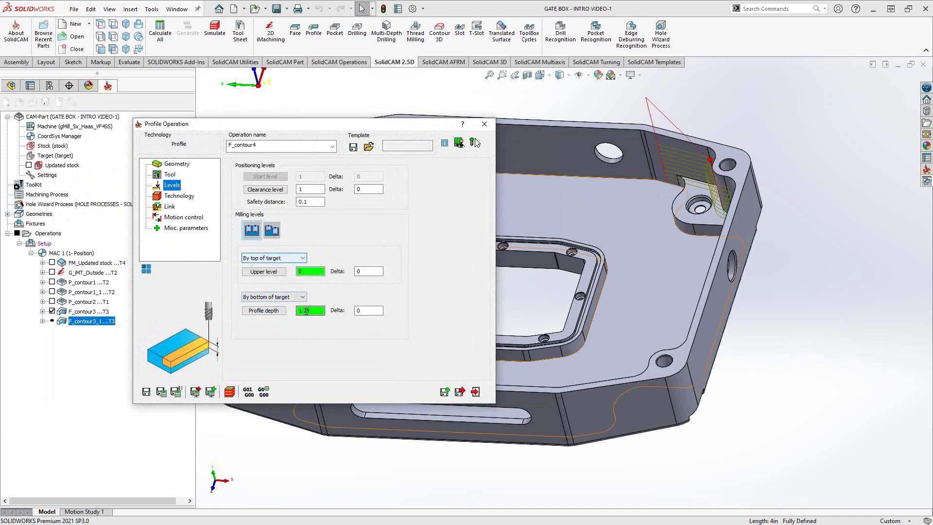
pyautogui.click(362, 310)
pyautogui.write('-.02')
# Step: Save and calculate the outer profile operation and inspect where its toolpath enters the outer wall
pyautogui.click(176, 197)
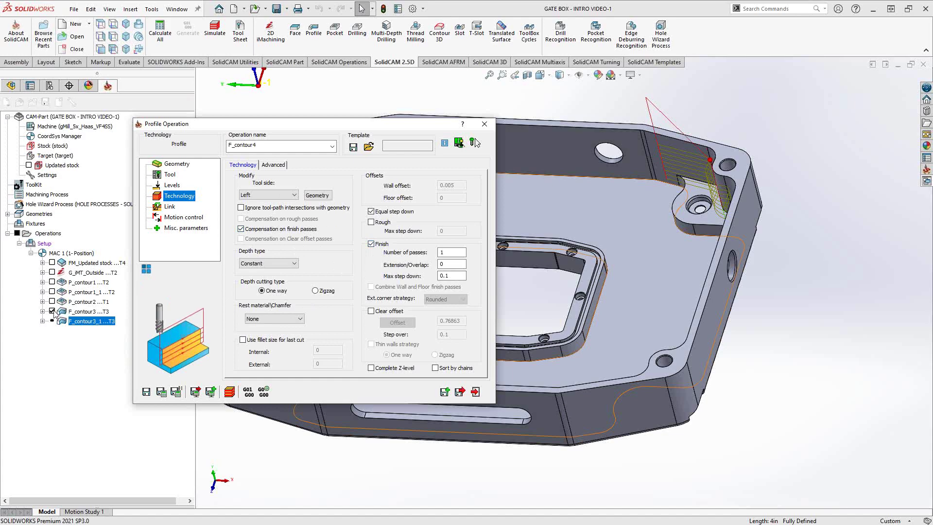
pyautogui.click(165, 390)
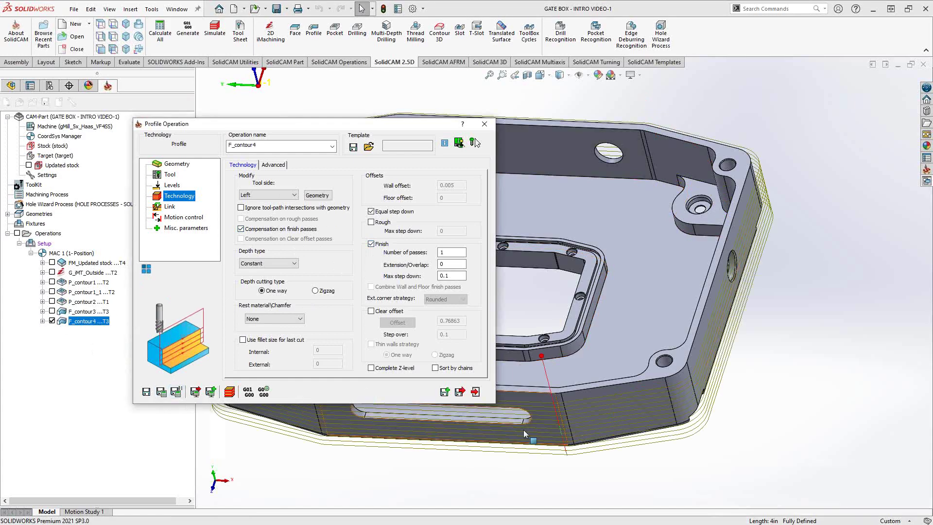
pyautogui.scroll(-4, 580, 385)
pyautogui.moveTo(580, 385); pyautogui.dragTo(550, 410, button='middle')
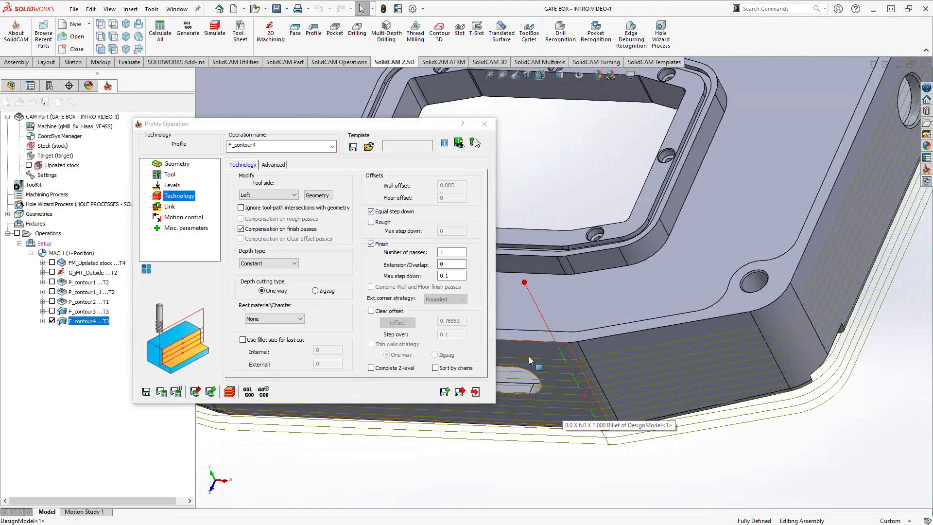
# Step: Modify the profile geometry's start position to a shift of 50% of the first edge
pyautogui.click(318, 195)
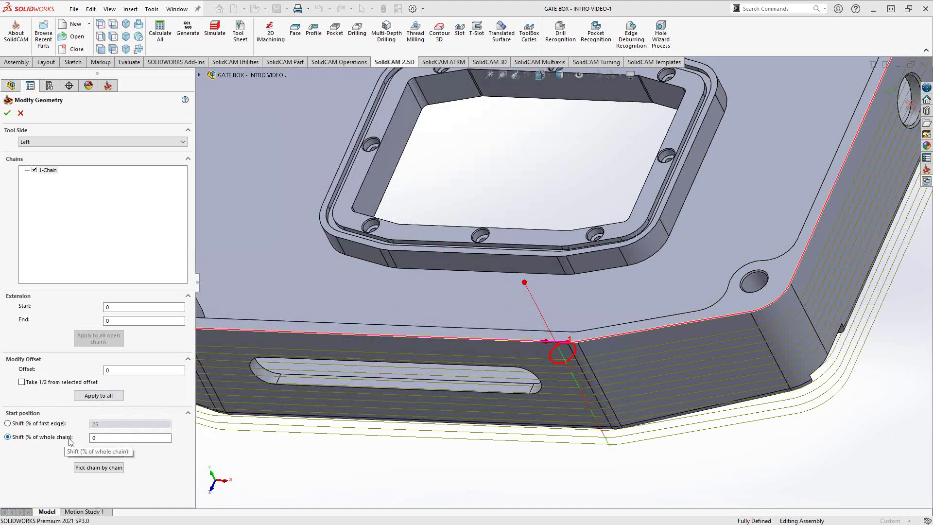
pyautogui.click(8, 423)
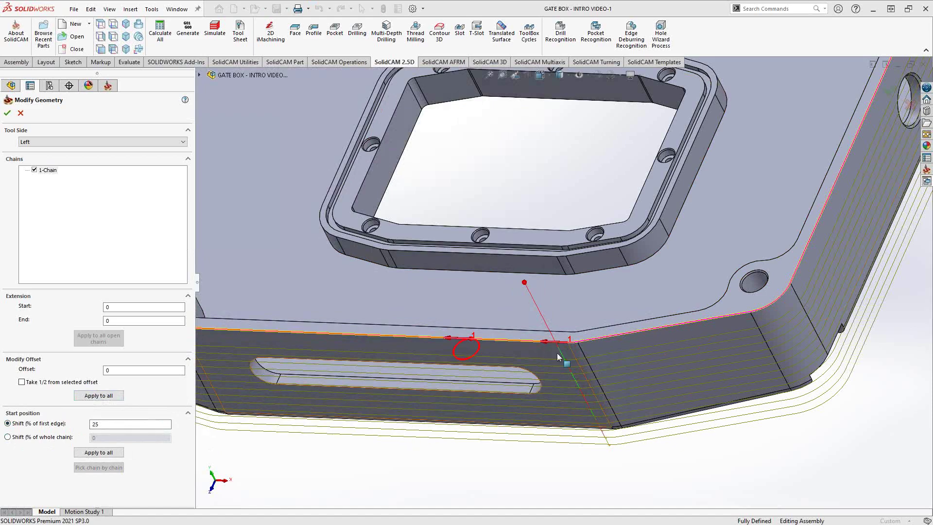
pyautogui.scroll(1, 556, 355)
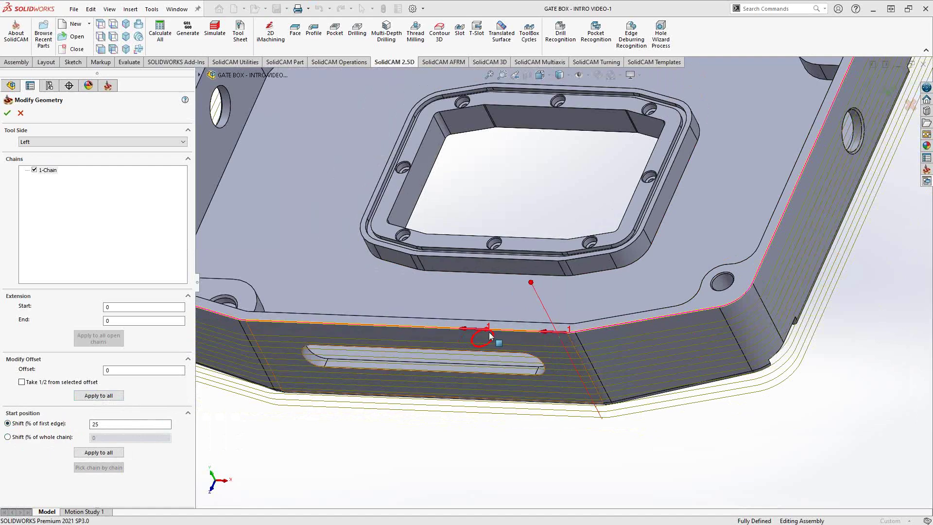
pyautogui.doubleClick(95, 424)
pyautogui.write('50')
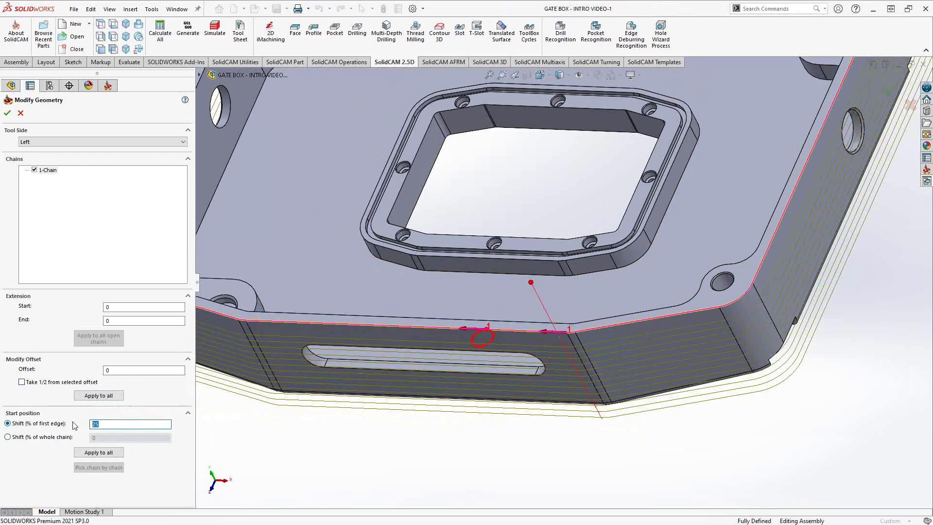
pyautogui.click(137, 370)
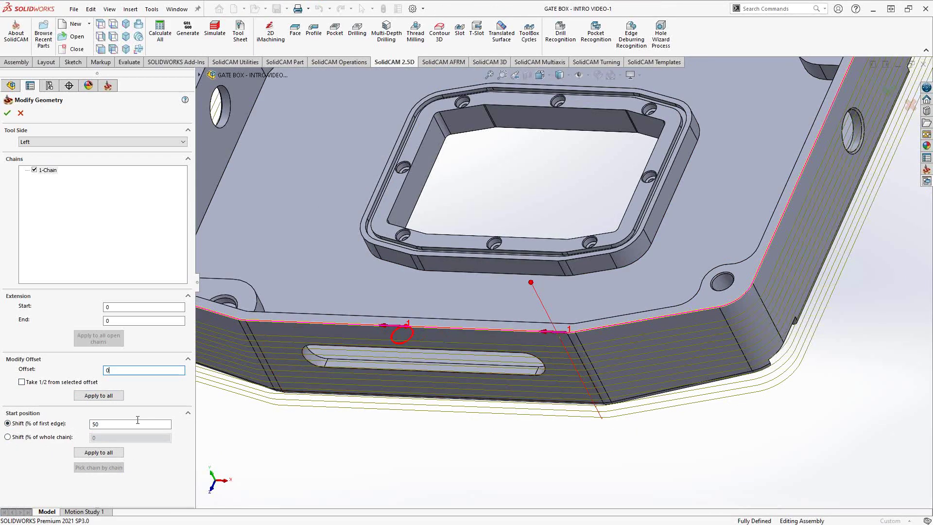
# Step: Try a start point picked farther along the front edge, return the first-edge shift to 50%, and accept the modified geometry
pyautogui.click(318, 326)
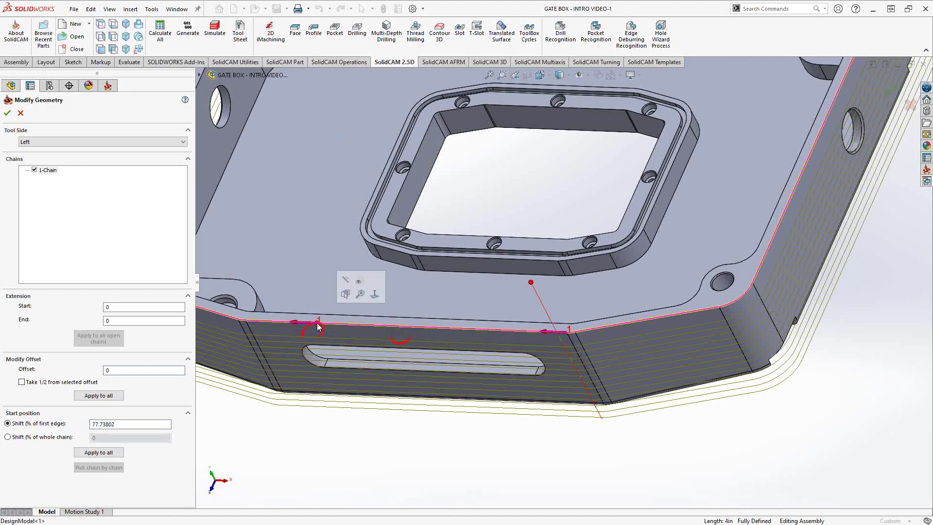
pyautogui.doubleClick(126, 425)
pyautogui.press('BackSpace')
pyautogui.write('50')
pyautogui.click(104, 371)
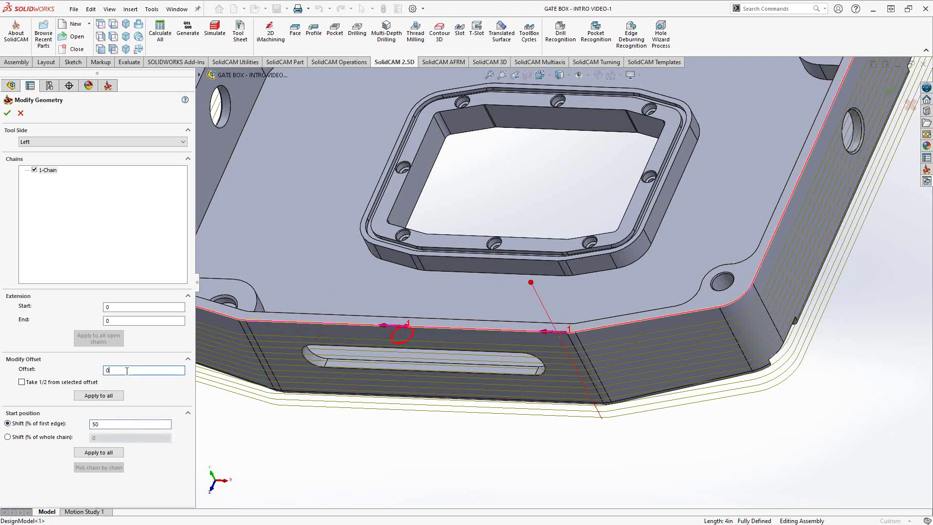
pyautogui.click(7, 113)
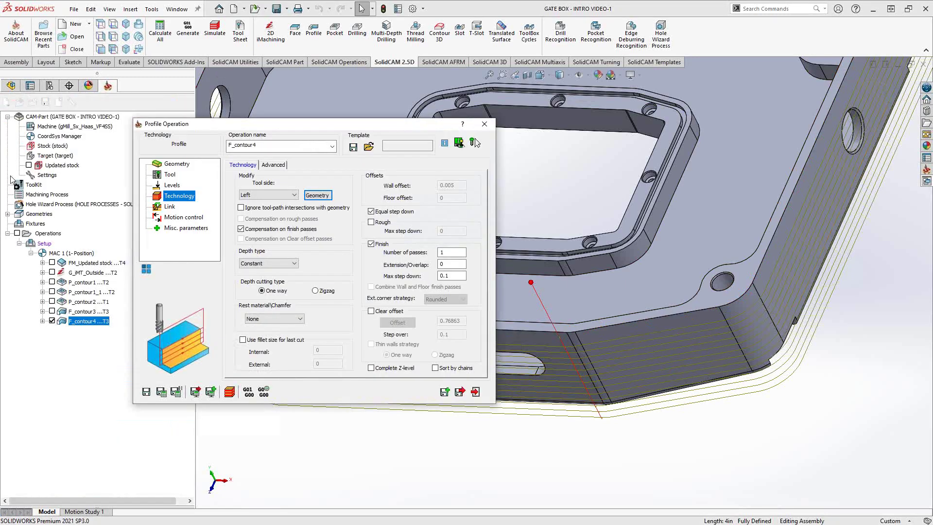
# Step: Set the length of the Normal lead-in to 0.1
pyautogui.moveTo(606, 295); pyautogui.dragTo(582, 346, button='middle')
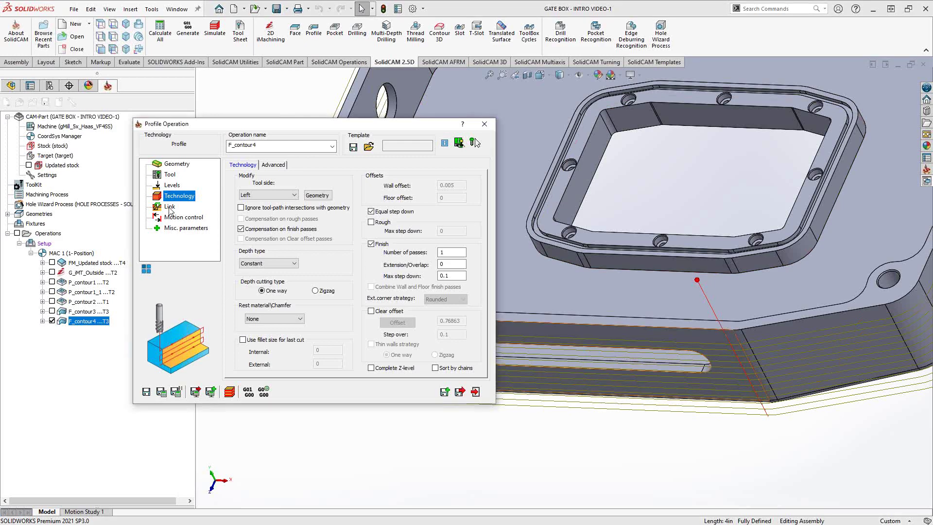
pyautogui.click(170, 206)
pyautogui.doubleClick(329, 283)
pyautogui.write('.1')
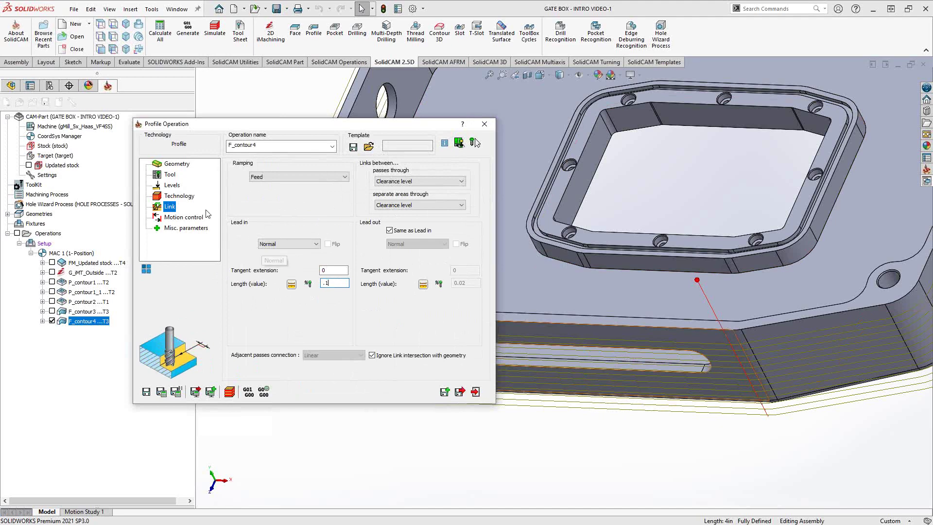
# Step: Set the finish pass Extension/Overlap to 0.05, recalculate, and inspect the lead-in and lead-out overlap on the front wall
pyautogui.click(179, 195)
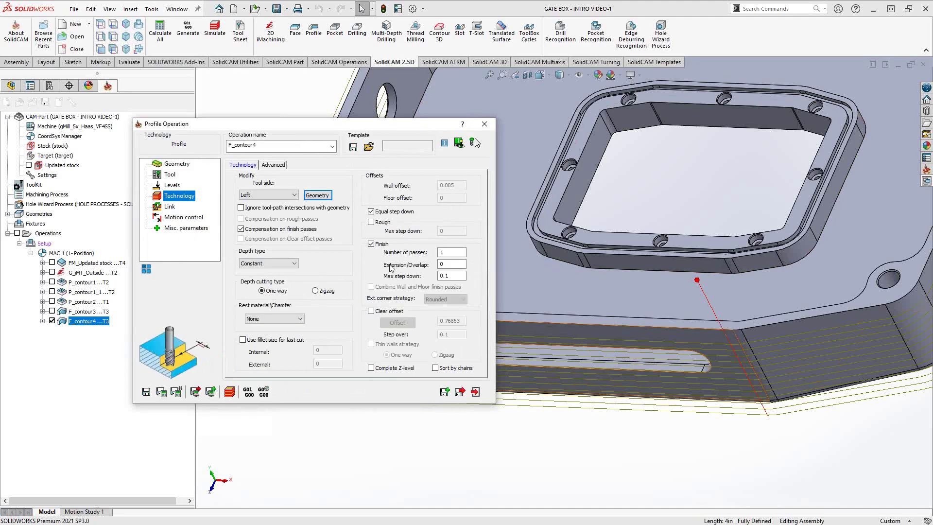
pyautogui.doubleClick(447, 264)
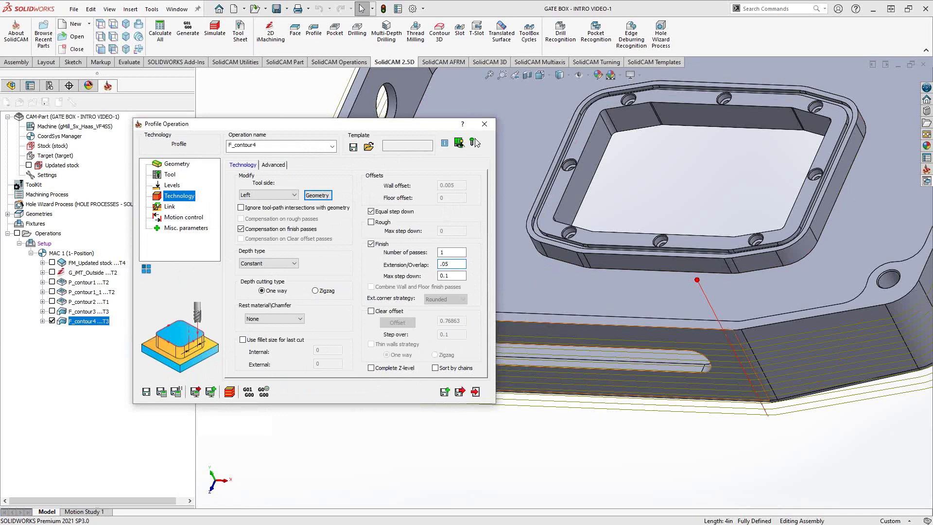
pyautogui.click(160, 395)
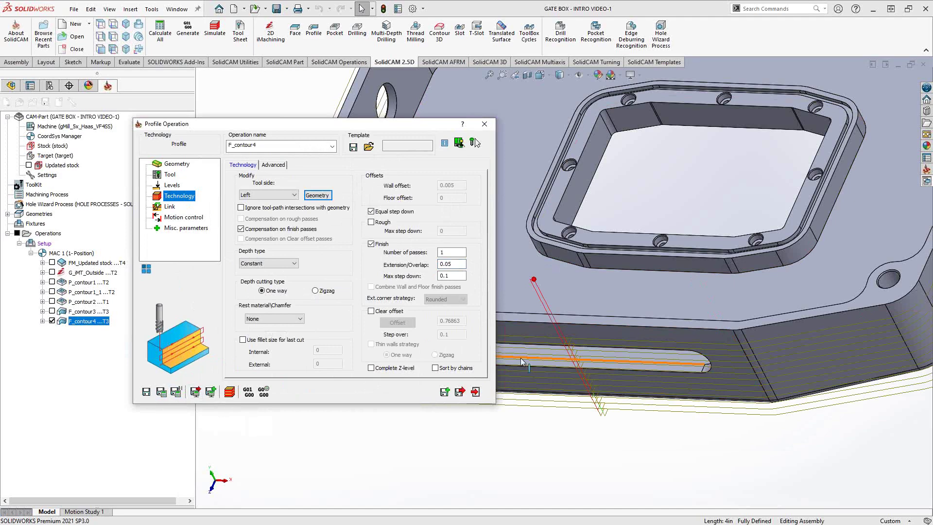
pyautogui.scroll(-5, 583, 325)
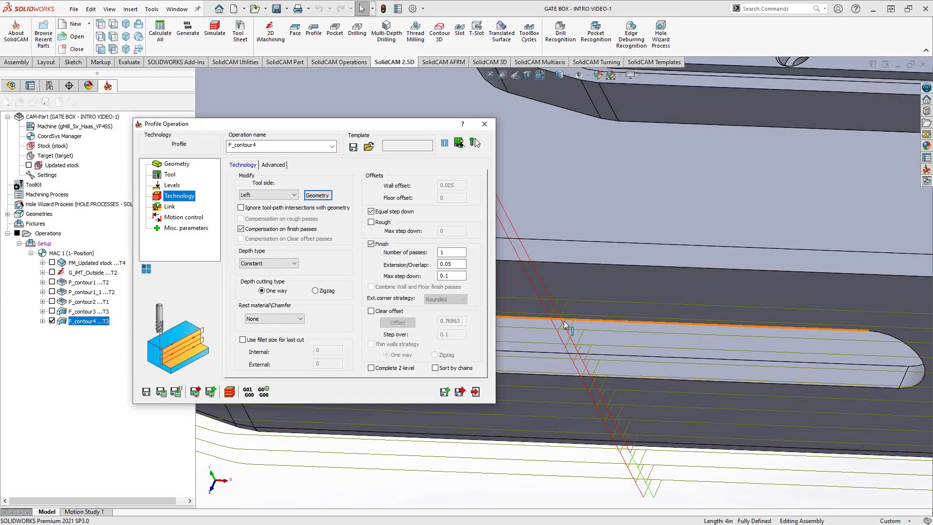
pyautogui.scroll(4, 559, 314)
pyautogui.moveTo(566, 324); pyautogui.dragTo(594, 279, button='middle')
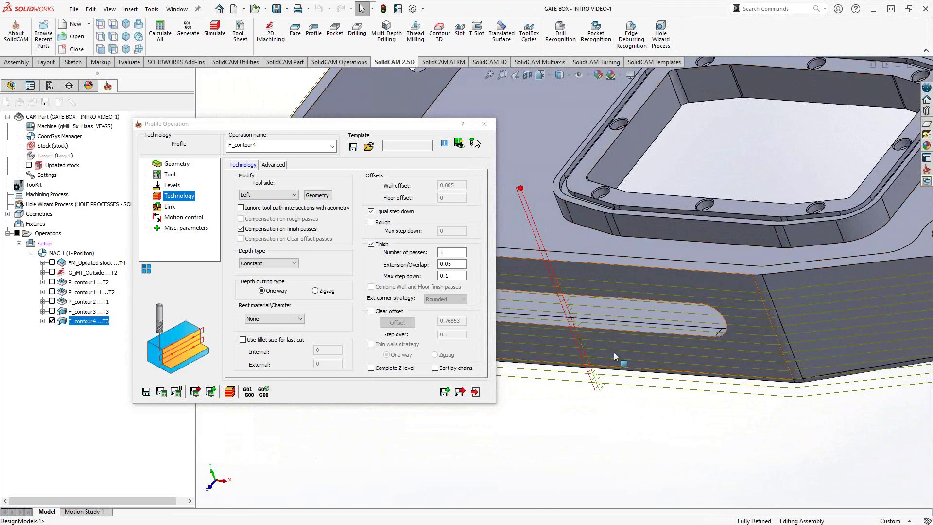
pyautogui.press('f')
pyautogui.moveTo(628, 269); pyautogui.dragTo(605, 244, button='middle')
pyautogui.scroll(-2, 538, 289)
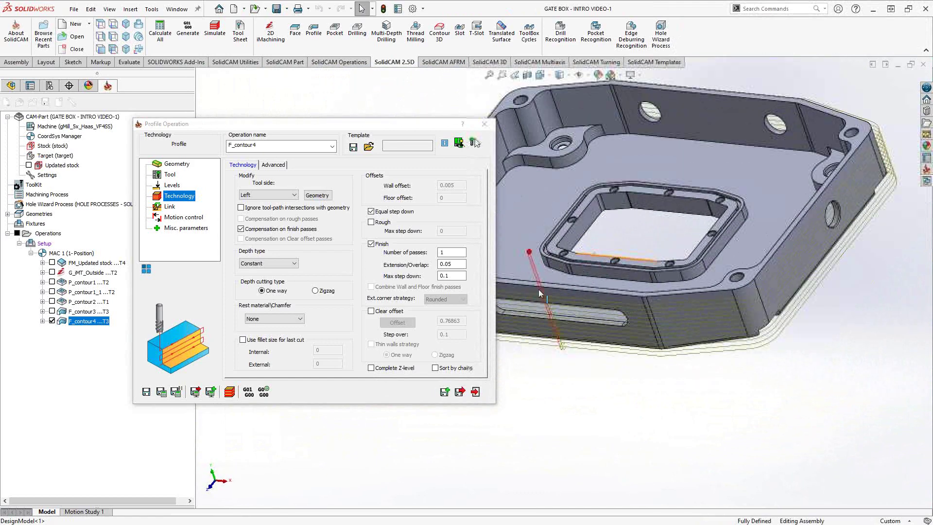
# Step: Change the depth type to Helical, review the helical data options without altering them, and recalculate the outer profile toolpath
pyautogui.click(256, 264)
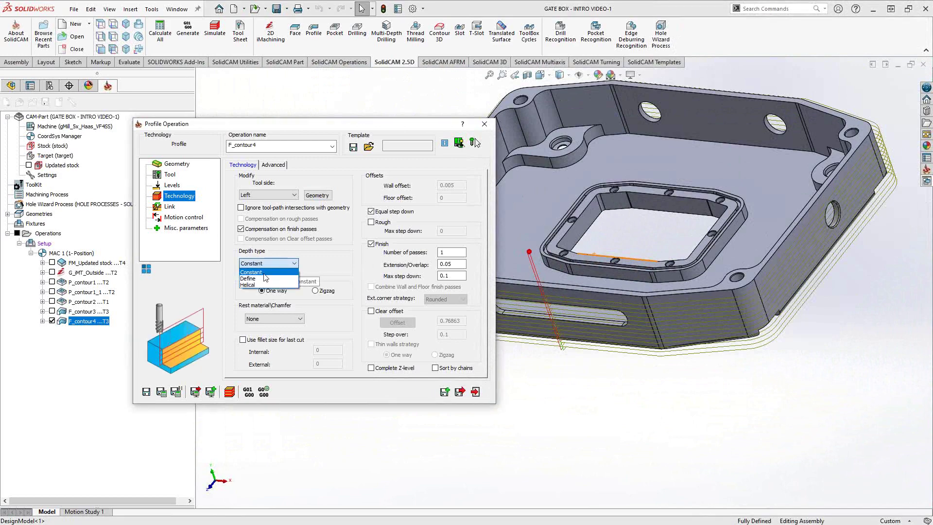
pyautogui.click(249, 285)
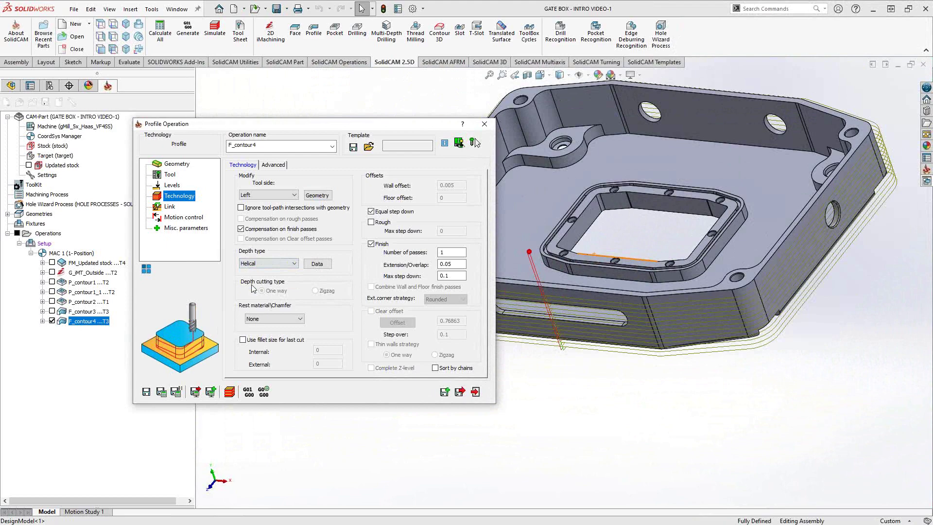
pyautogui.click(317, 264)
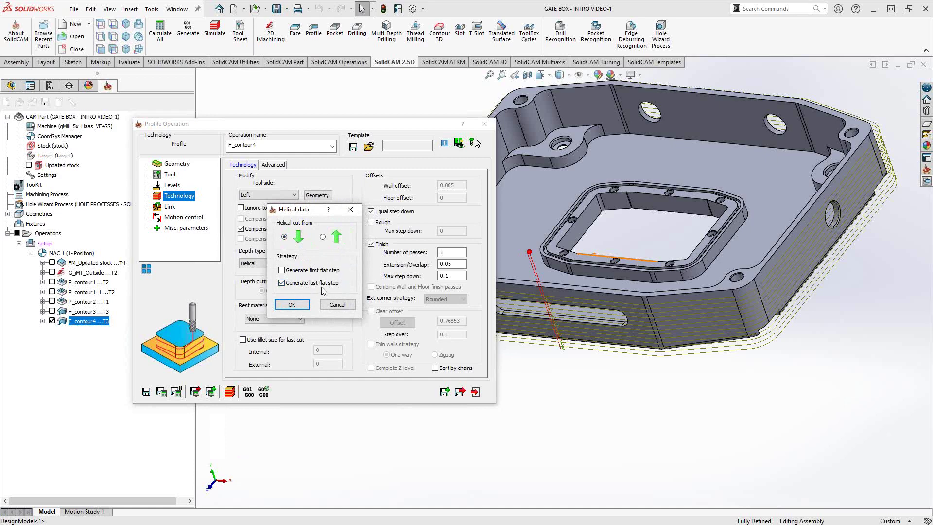
pyautogui.click(341, 304)
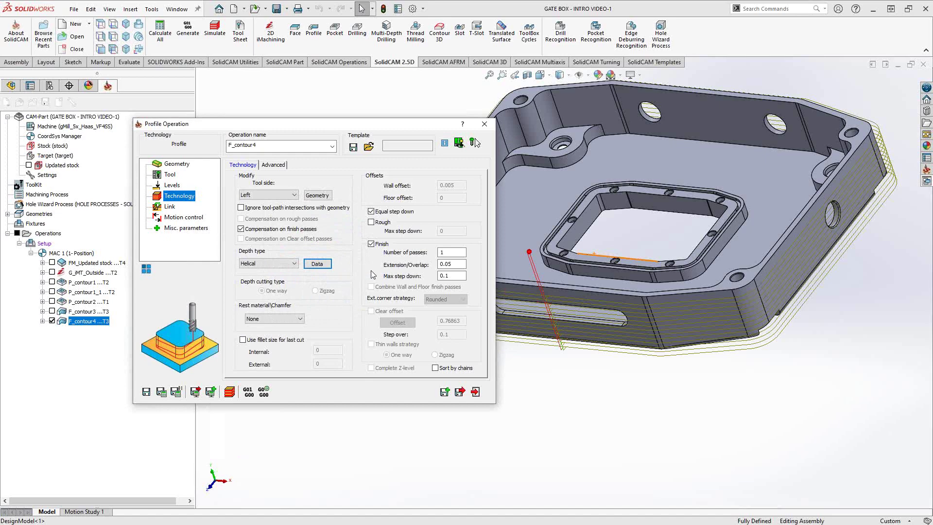
pyautogui.click(439, 277)
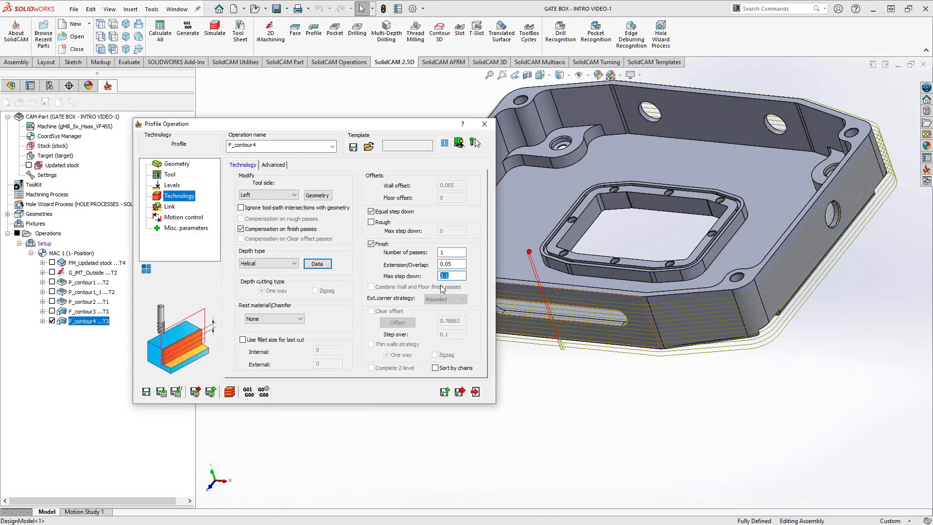
pyautogui.scroll(-2, 554, 307)
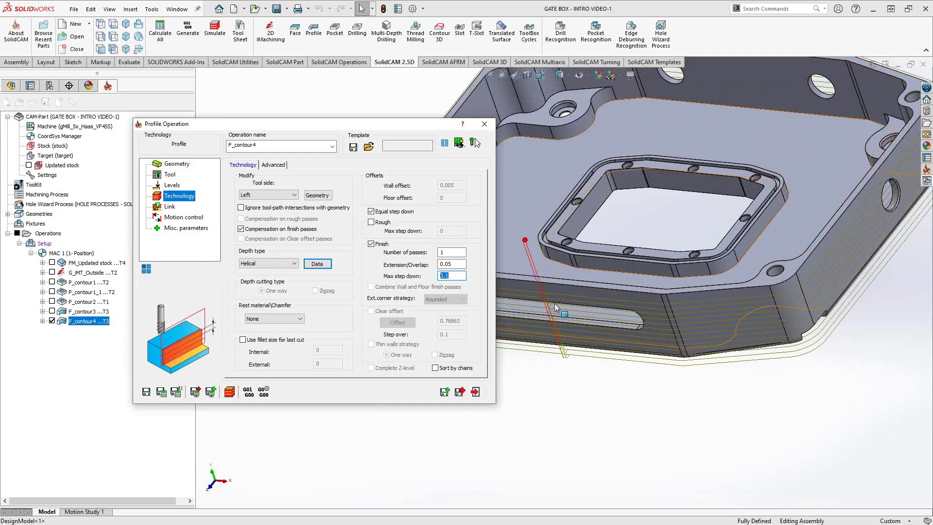
pyautogui.click(162, 393)
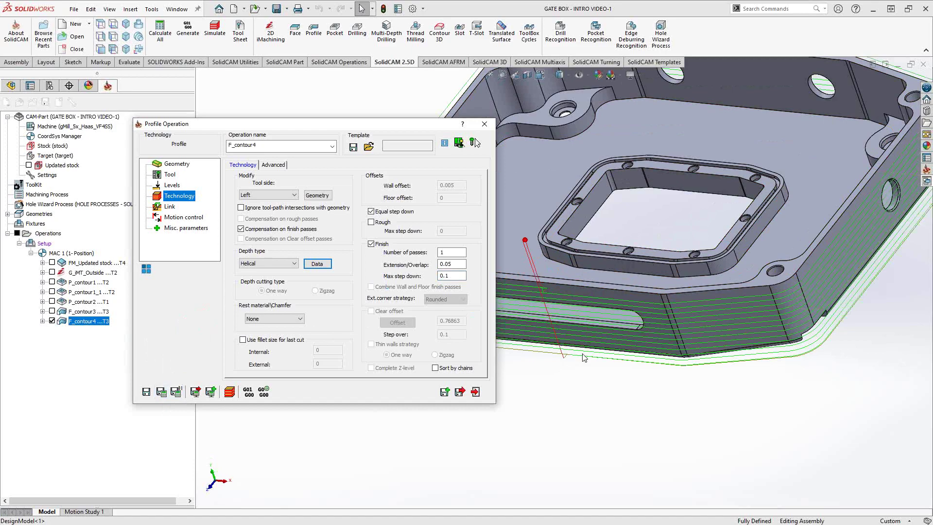
# Step: Inspect the helical toolpath around the outer wall, close the F_contour4 operation and hide its toolpath
pyautogui.moveTo(573, 312)
pyautogui.mouseDown(button='middle')
pyautogui.moveTo(568, 267)
pyautogui.moveTo(585, 317)
pyautogui.mouseUp(button='middle')
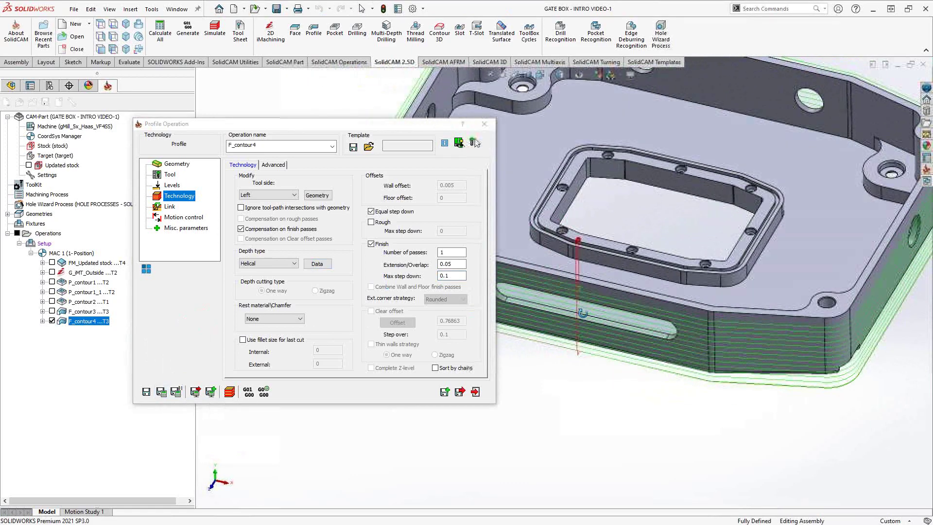
pyautogui.scroll(5, 584, 317)
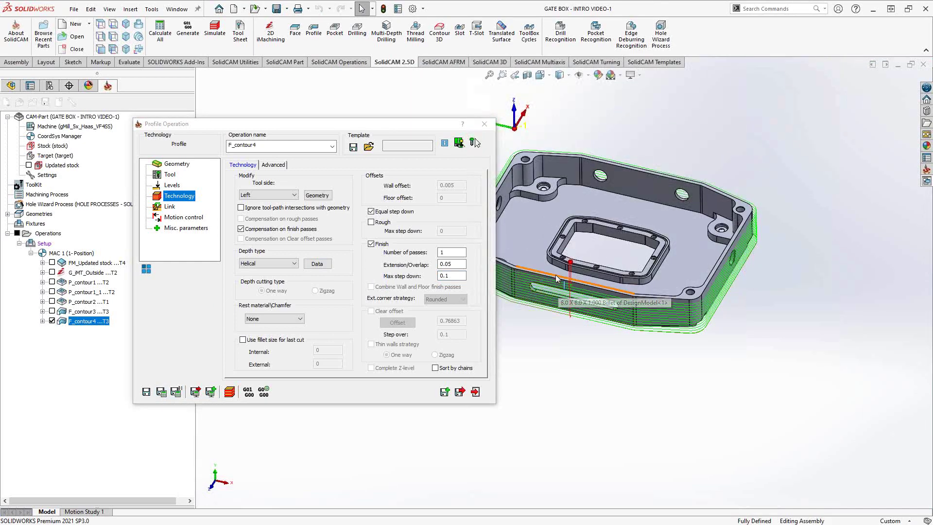
pyautogui.moveTo(554, 293); pyautogui.dragTo(568, 275, button='middle')
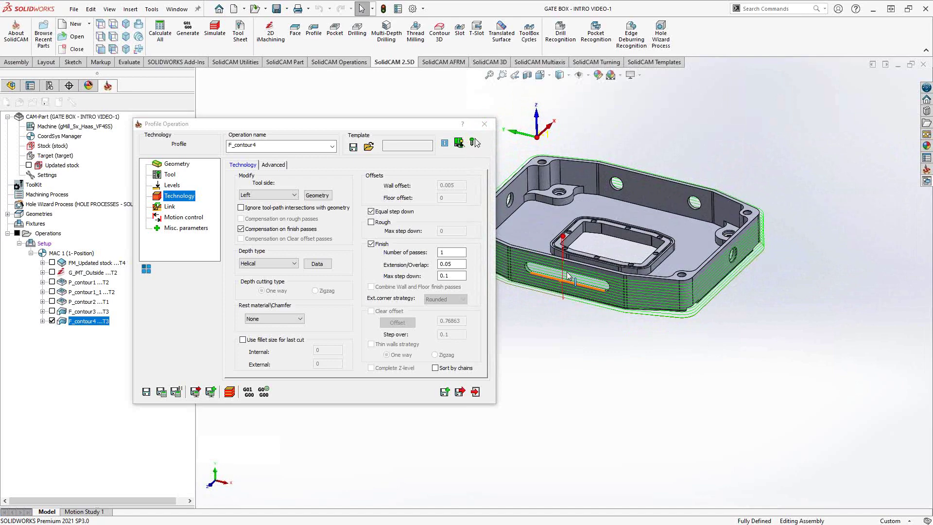
pyautogui.click(475, 391)
pyautogui.click(52, 321)
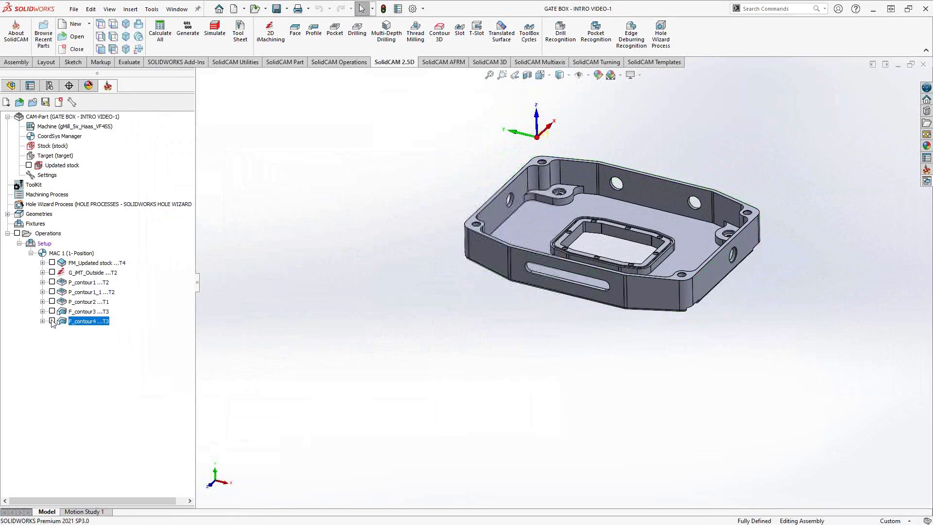
# Step: Add a Profile milling operation that uses the existing contour4 geometry, and preview the chain on the box's top outer edge
pyautogui.rightClick(83, 322)
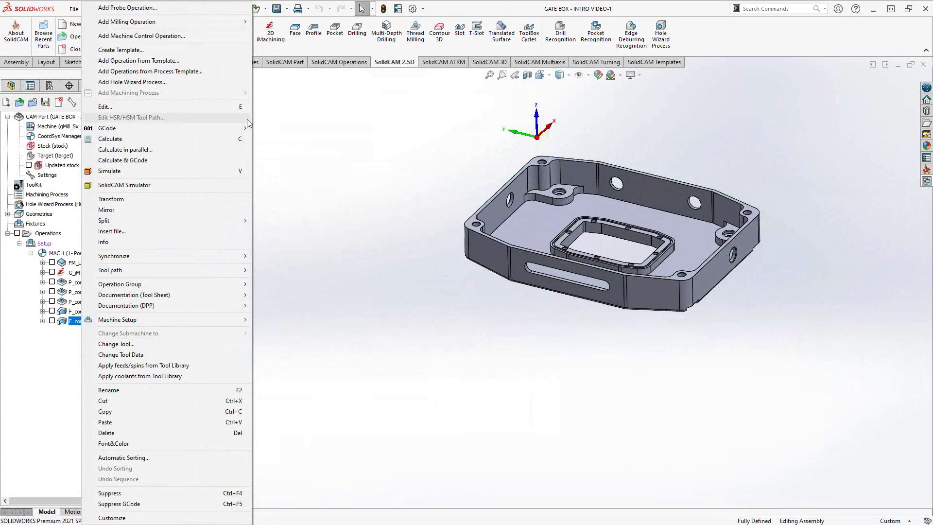
pyautogui.moveTo(204, 22)
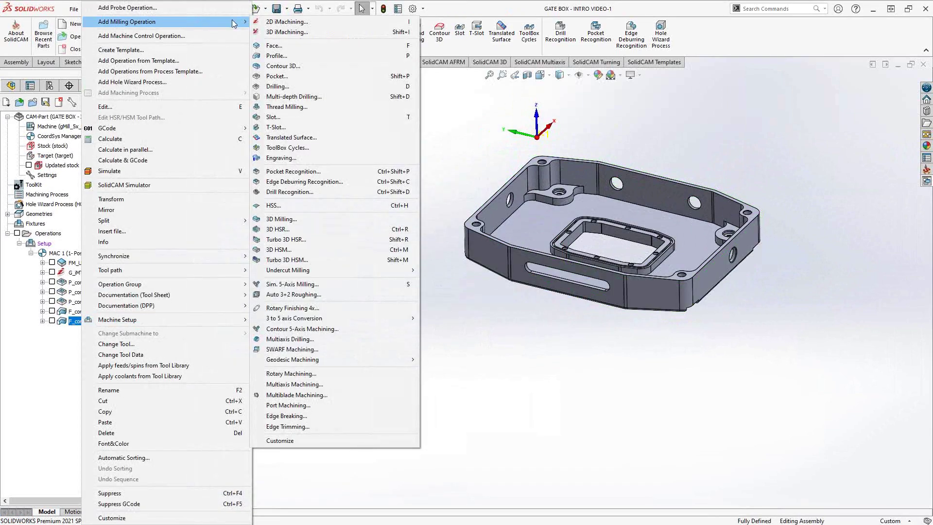
pyautogui.click(278, 54)
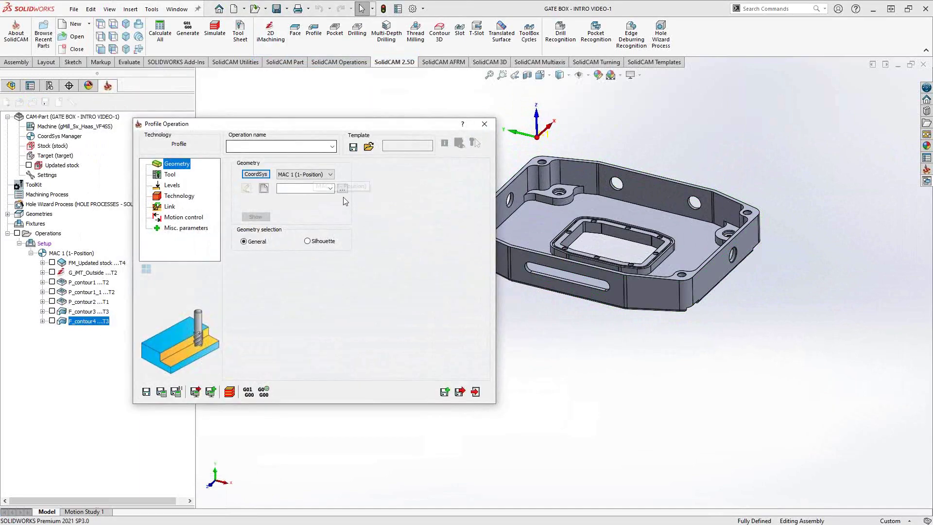
pyautogui.click(332, 189)
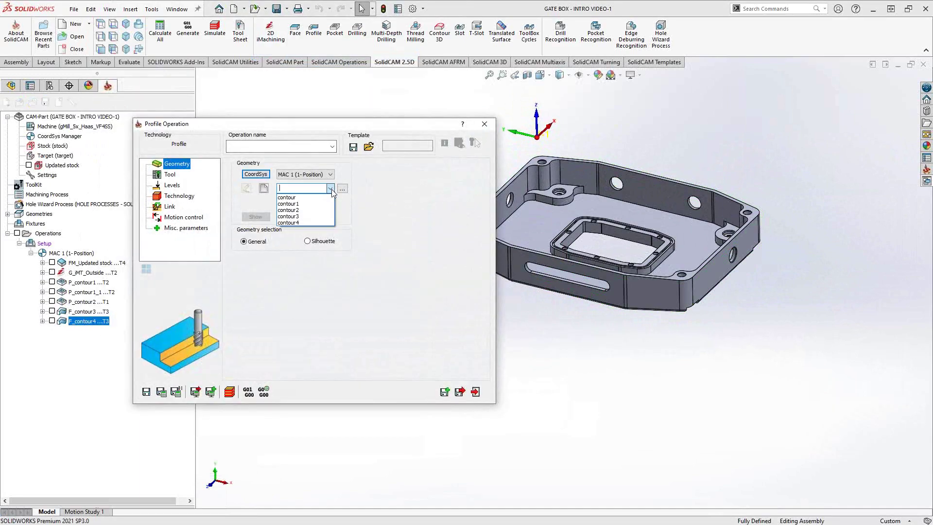
pyautogui.click(302, 223)
pyautogui.click(262, 219)
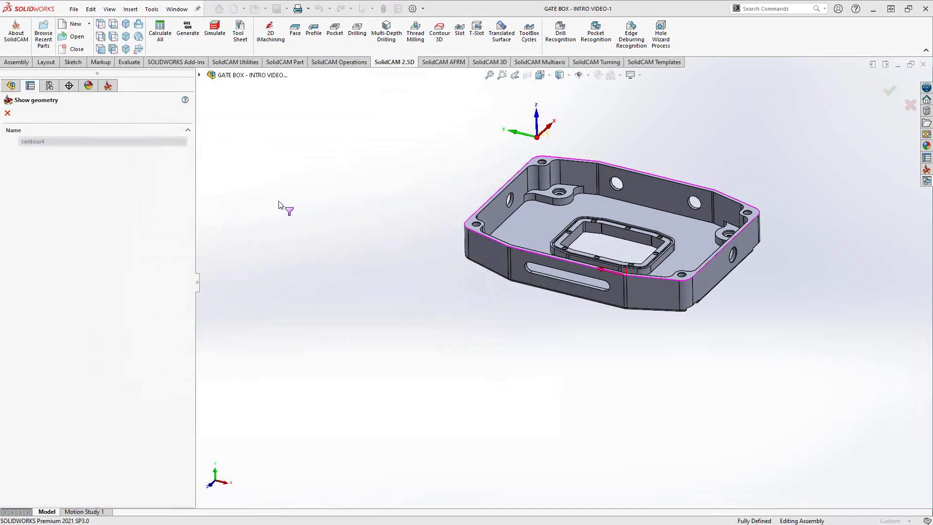
pyautogui.click(7, 112)
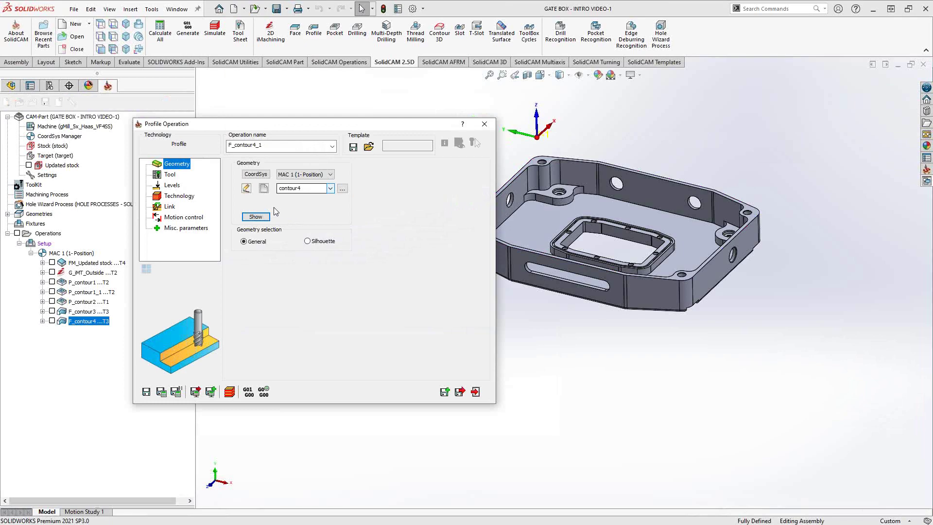
# Step: Add a 0.375 in diameter chamfer mill to the tool table and assign it to the new Profile operation
pyautogui.click(169, 174)
pyautogui.click(291, 339)
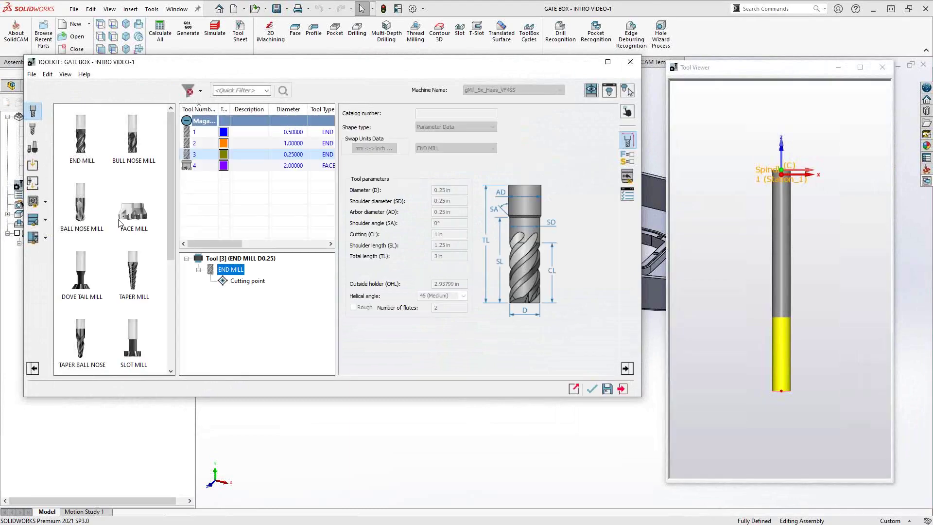
pyautogui.scroll(-3, 135, 227)
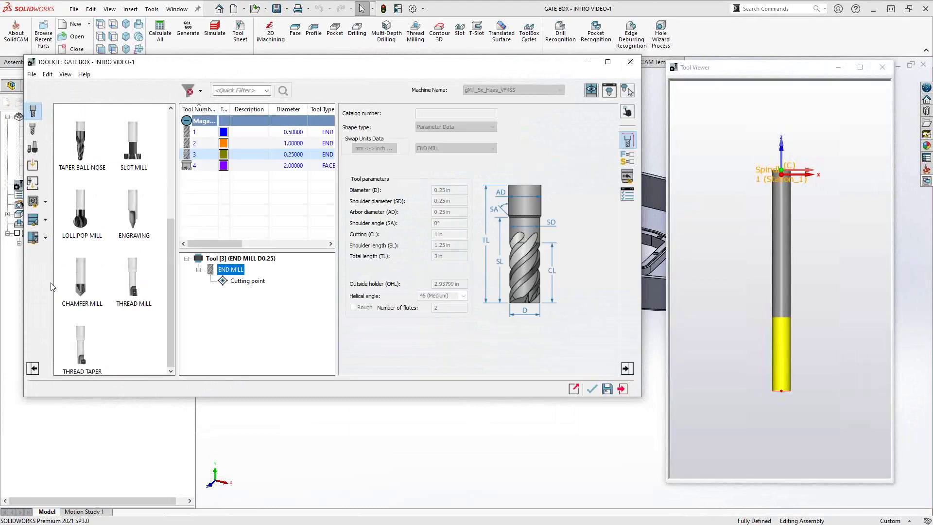
pyautogui.moveTo(84, 287); pyautogui.dragTo(195, 201)
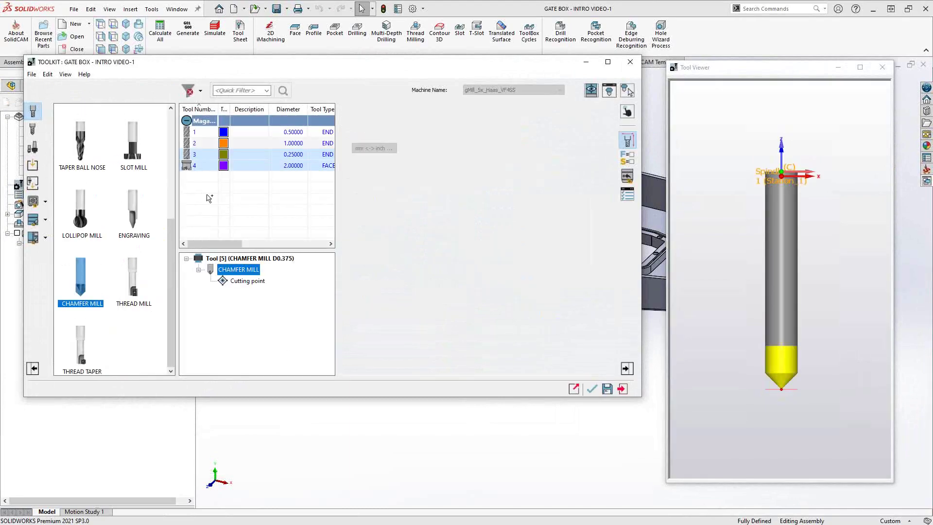
pyautogui.click(591, 391)
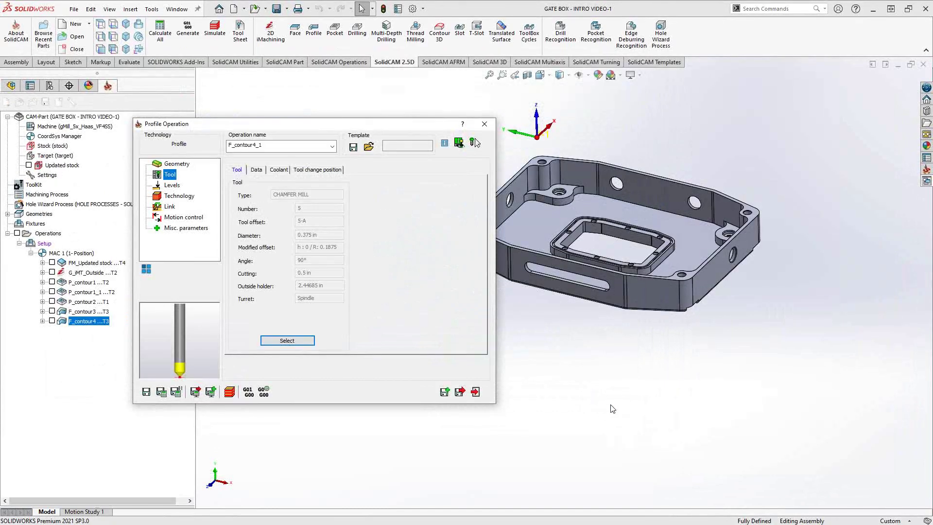
# Step: Pick the box's top rim face as the lower level, and set the profile depth to 0.02
pyautogui.click(172, 185)
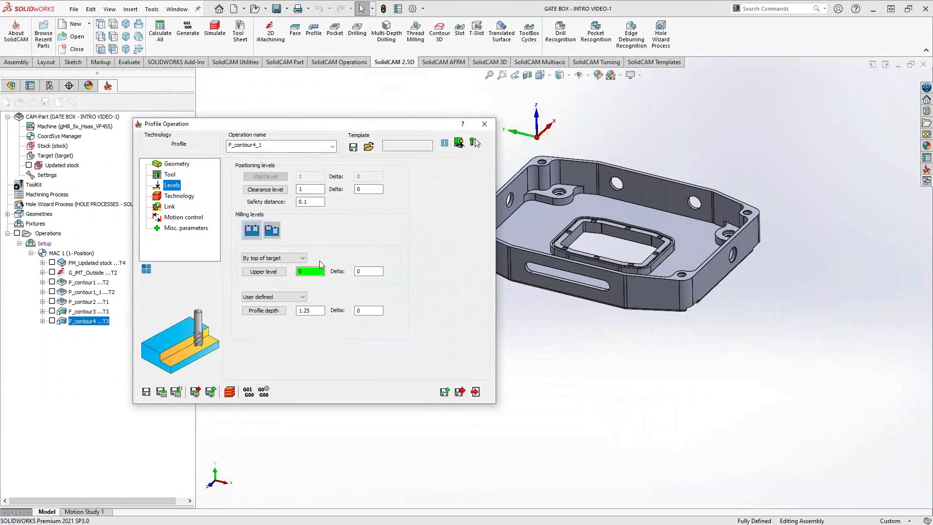
pyautogui.scroll(-5, 644, 256)
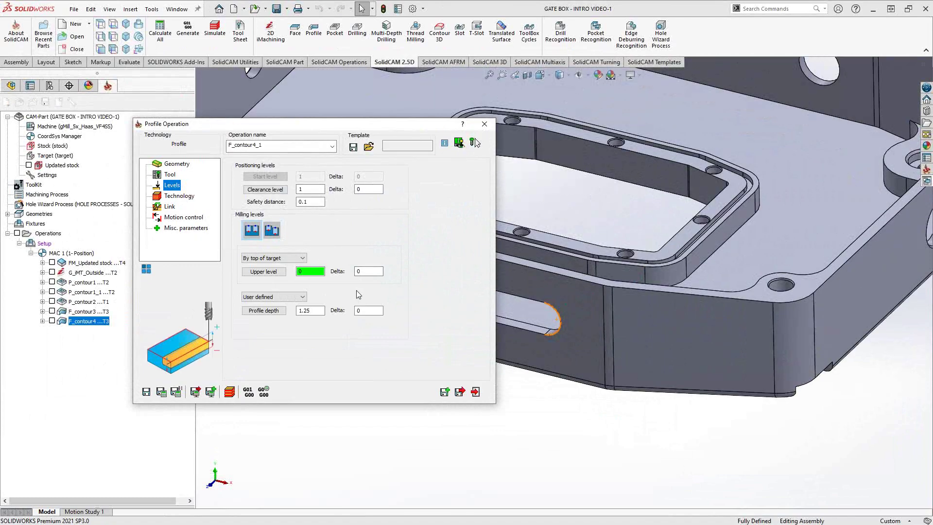
pyautogui.click(272, 310)
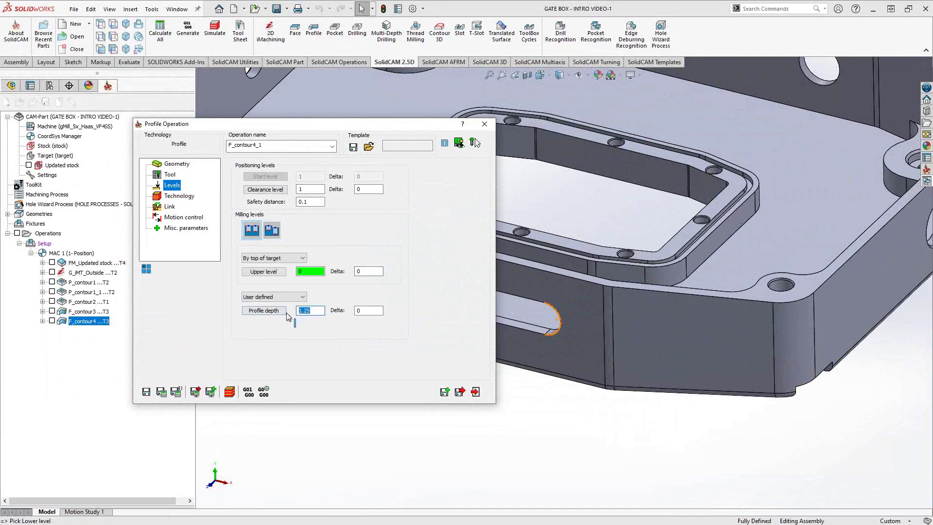
pyautogui.click(588, 278)
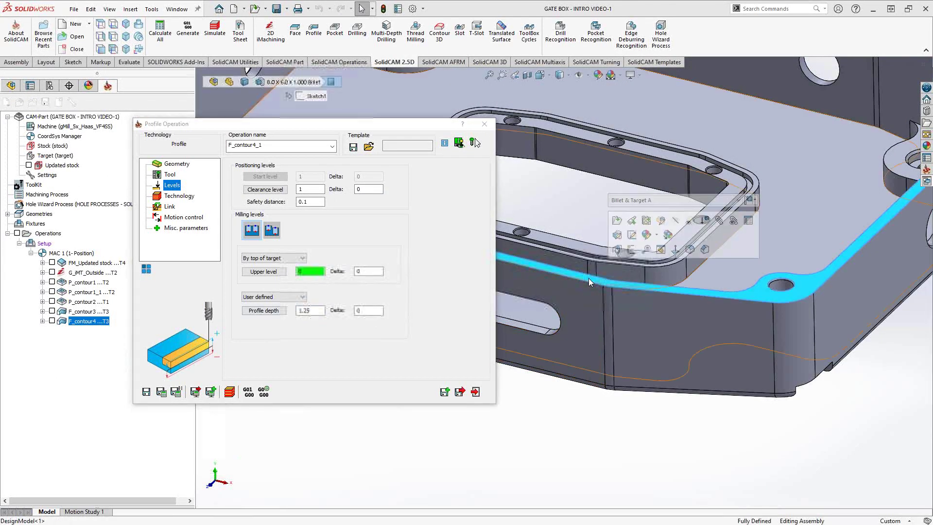
pyautogui.scroll(-5, 601, 284)
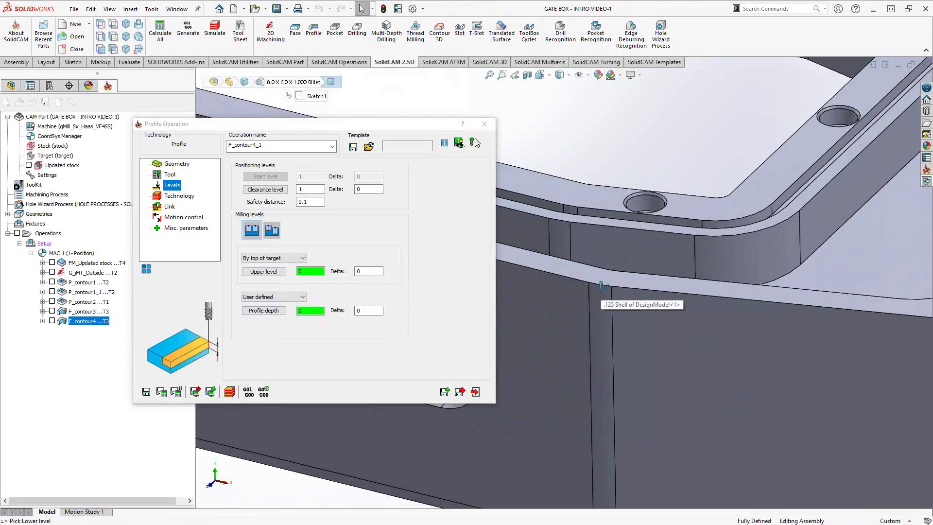
pyautogui.scroll(-3, 593, 287)
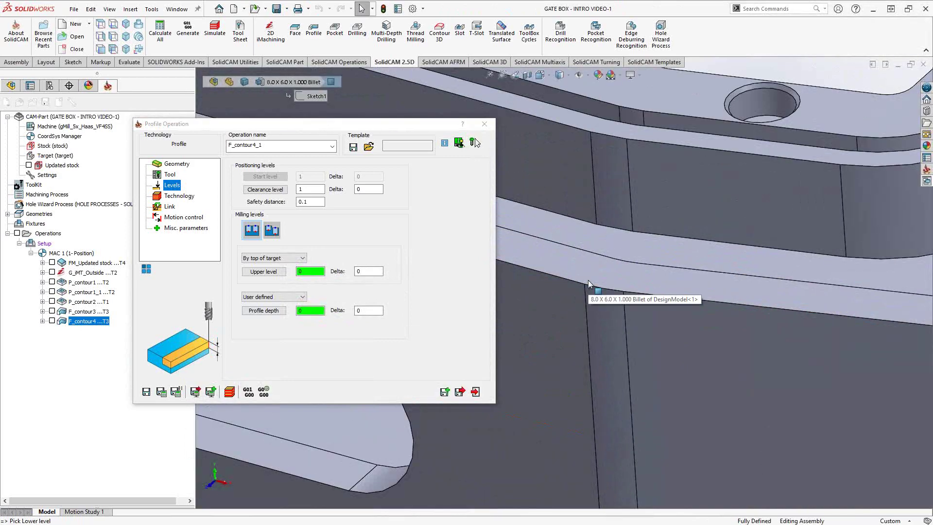
pyautogui.doubleClick(312, 310)
pyautogui.write('.02')
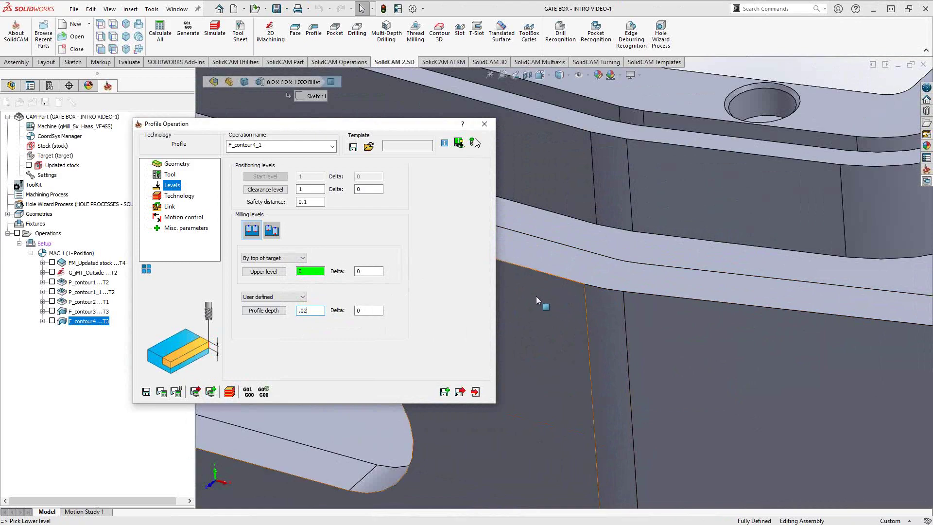
pyautogui.doubleClick(311, 311)
# Step: Review the finish and link settings, and set the Rest material/Chamfer option to Chamfer
pyautogui.click(176, 196)
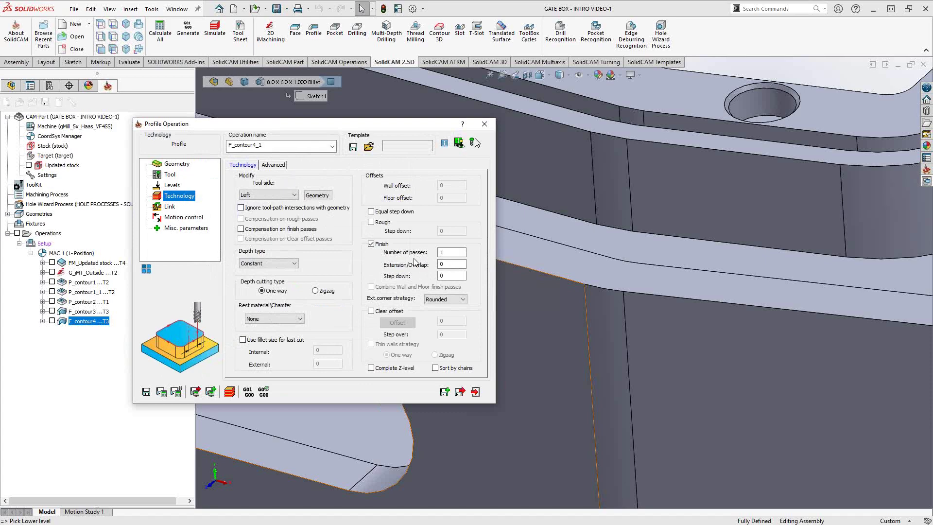
pyautogui.click(167, 209)
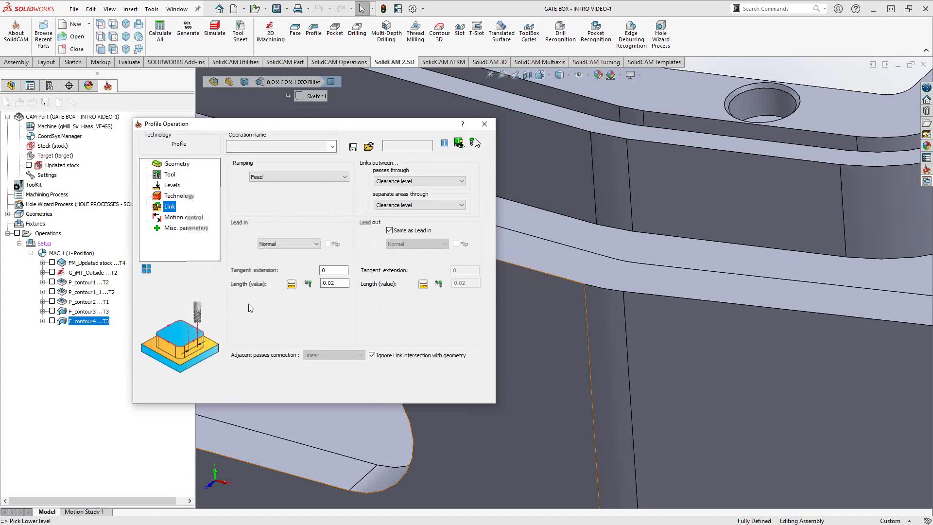
pyautogui.click(176, 196)
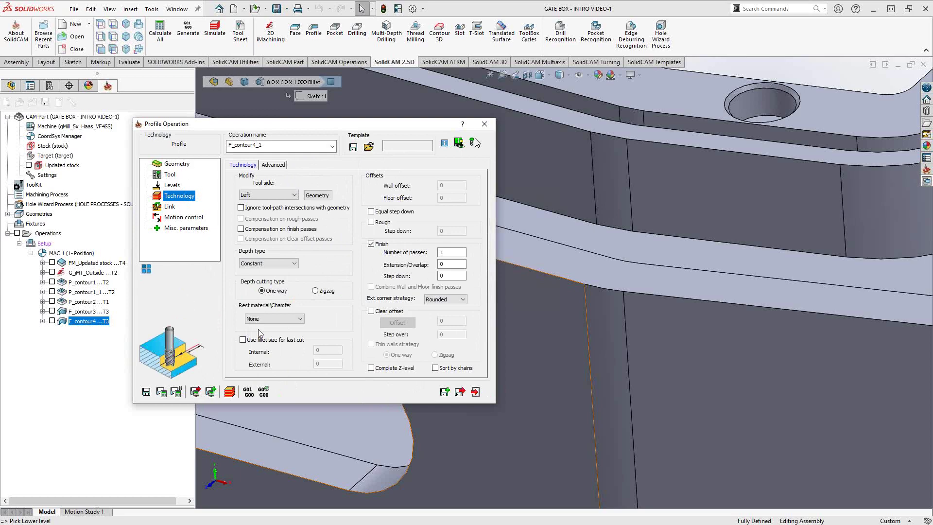
pyautogui.click(295, 321)
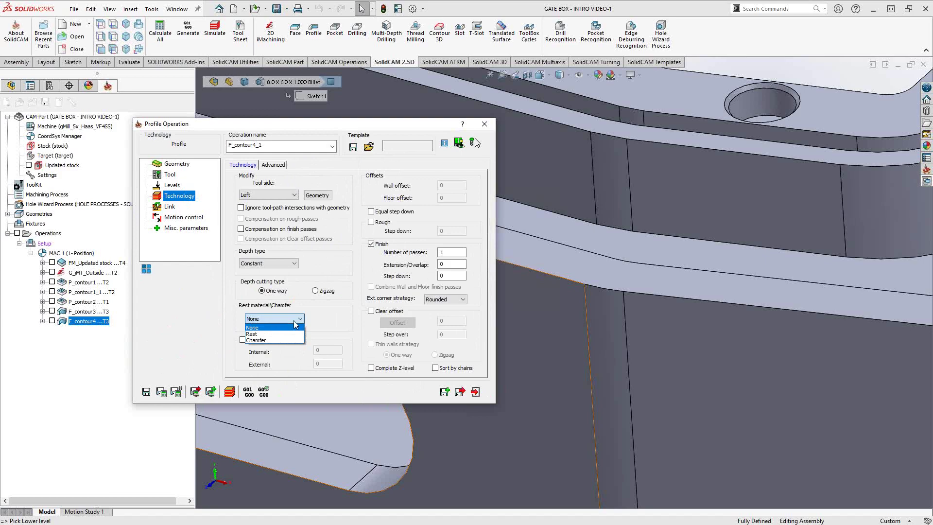
pyautogui.click(265, 340)
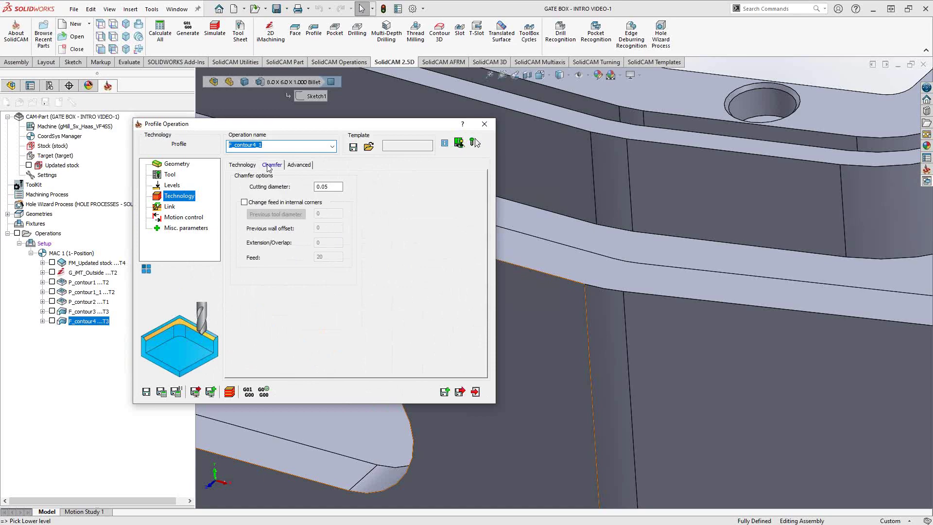
# Step: Check the chamfer mill's data, keep the chamfer cutting diameter at 0.05, and save and calculate the operation
pyautogui.click(332, 186)
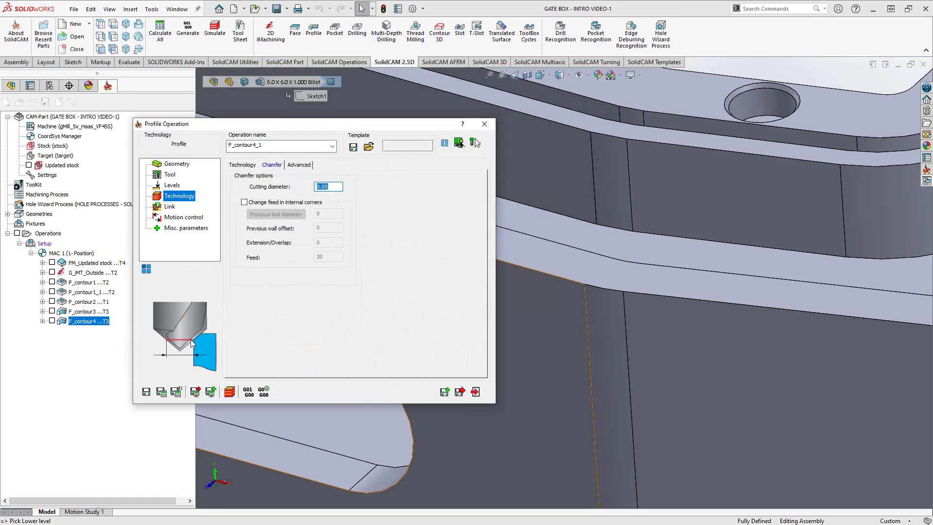
pyautogui.click(165, 174)
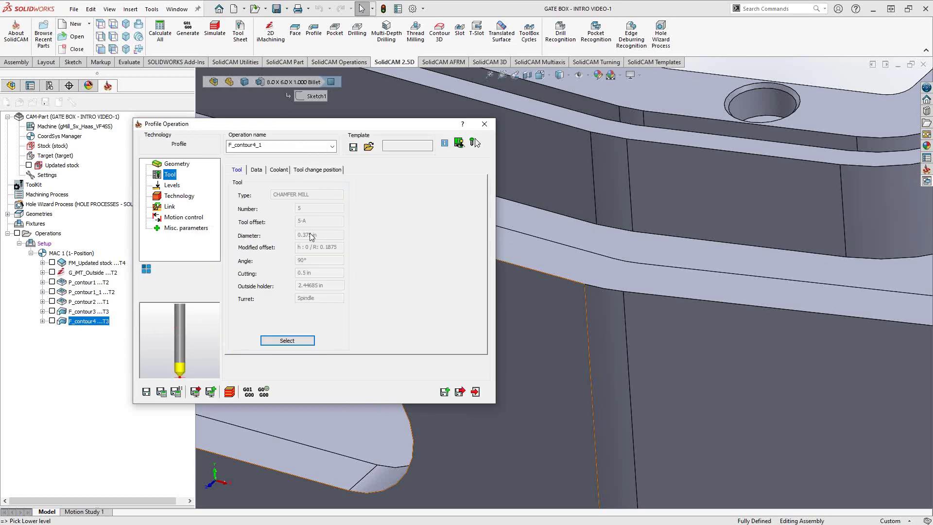
pyautogui.click(180, 196)
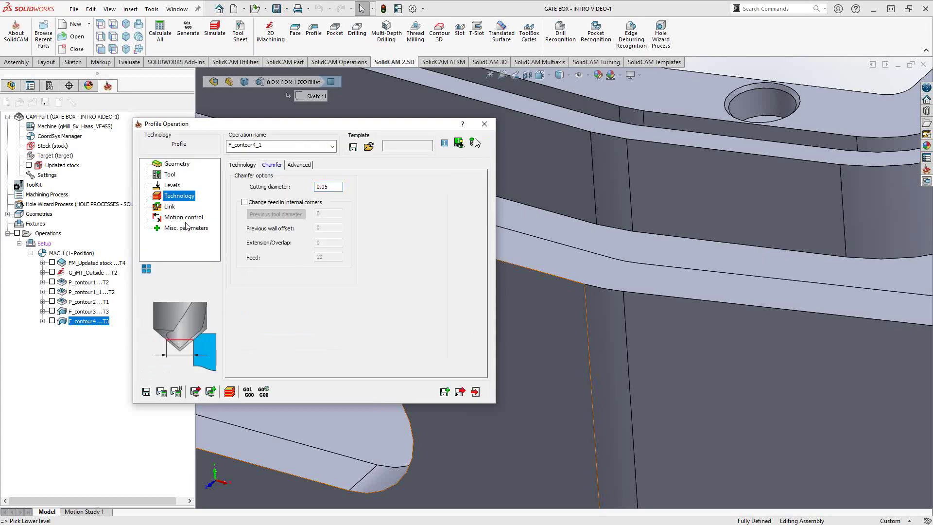
pyautogui.doubleClick(330, 187)
pyautogui.click(162, 392)
# Step: Orient the view normal to the box's side wall and examine the chamfer toolpath's depth at the upper corner
pyautogui.moveTo(586, 329); pyautogui.dragTo(739, 306, button='middle')
pyautogui.click(739, 306)
pyautogui.rightClick(736, 278)
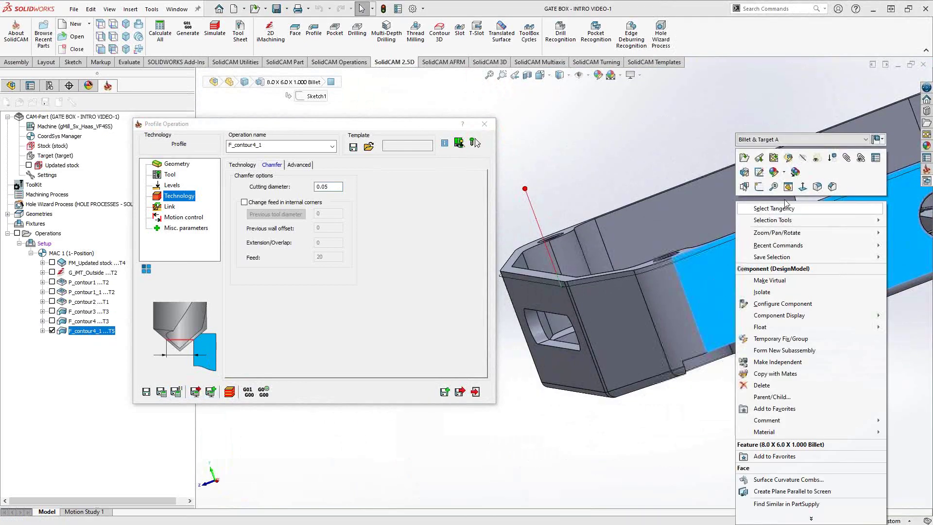
pyautogui.click(802, 190)
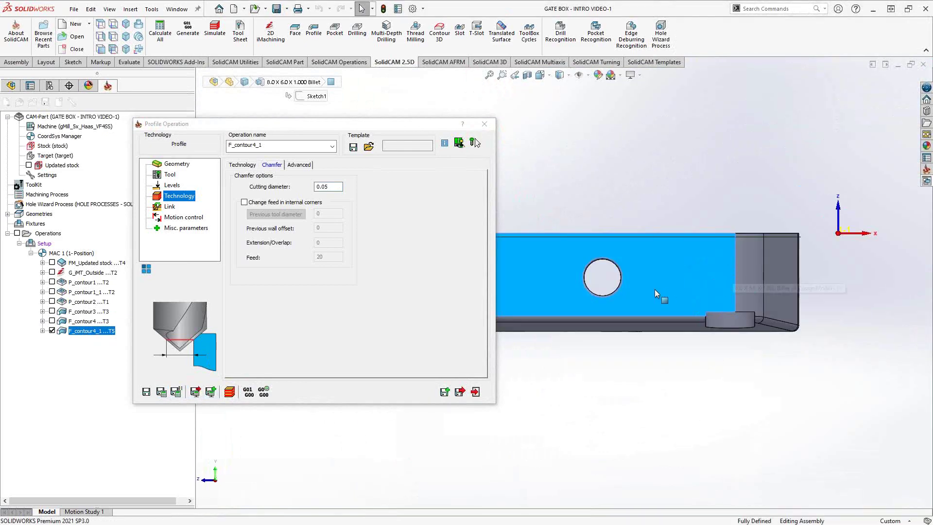
pyautogui.scroll(-3, 608, 263)
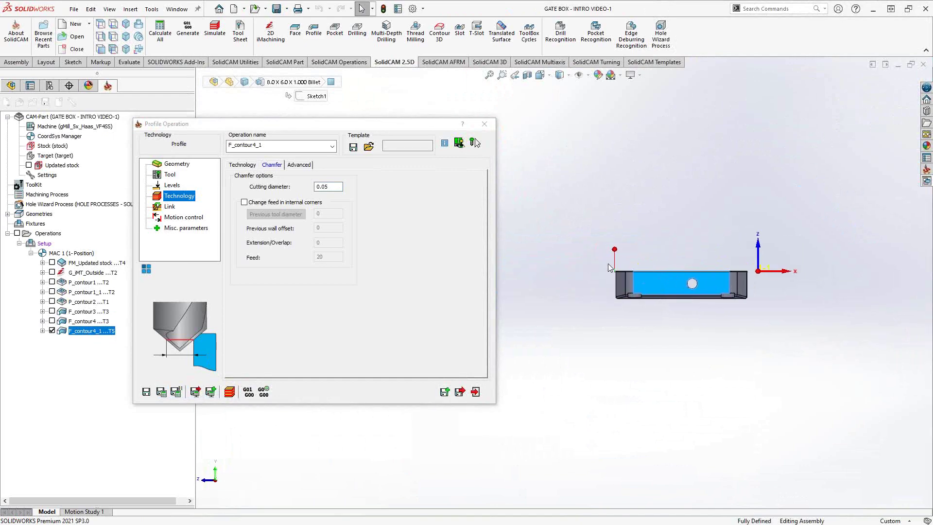
pyautogui.scroll(-5, 614, 292)
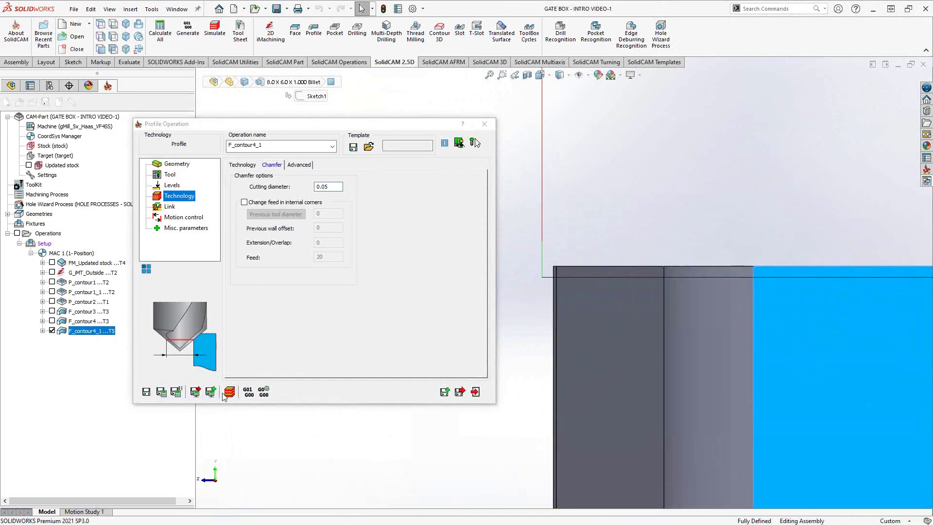
# Step: Simulate the chamfer operation on the CAD model move by move and examine the tool's contact with the box's upper corner
pyautogui.click(230, 392)
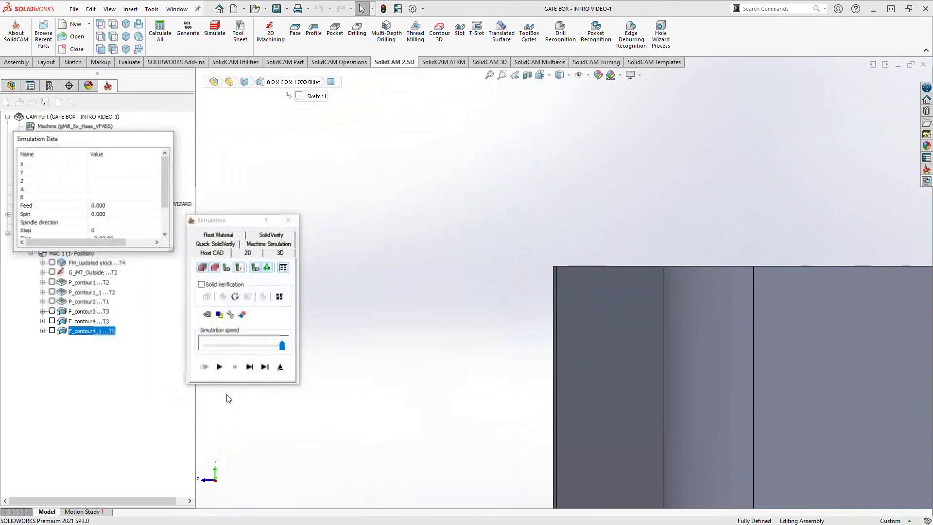
pyautogui.click(249, 367)
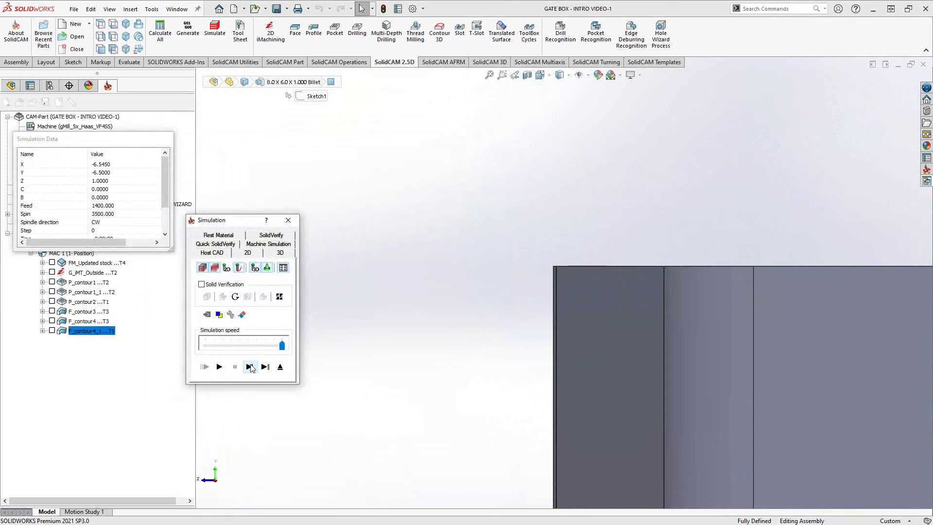
pyautogui.click(249, 367)
pyautogui.click(250, 367)
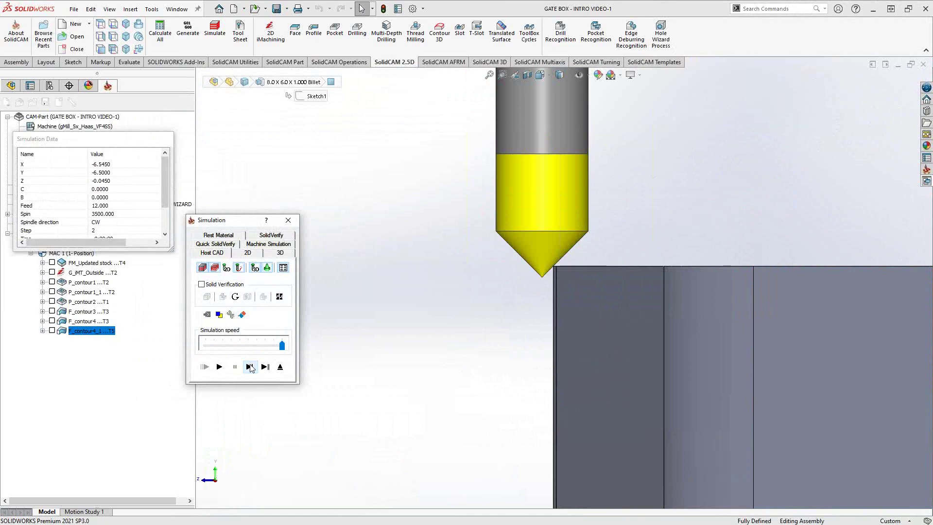
pyautogui.scroll(-5, 560, 267)
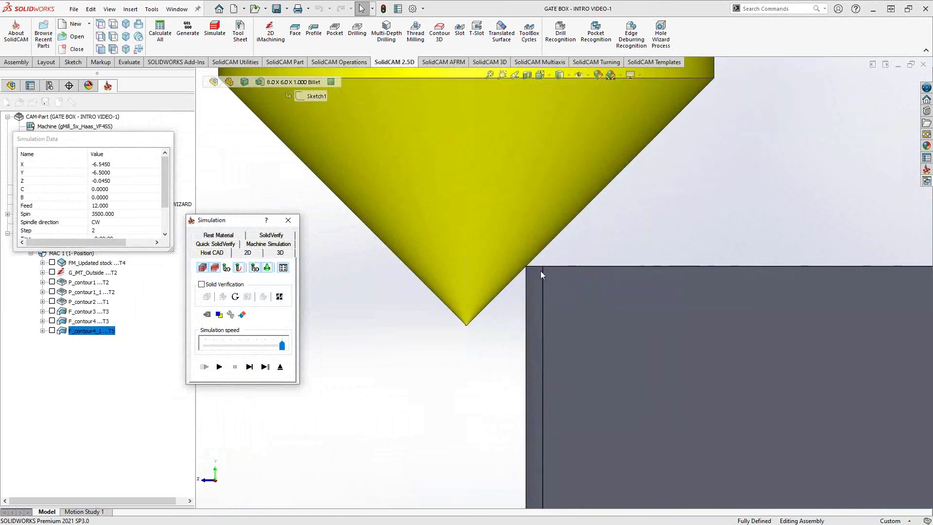
pyautogui.scroll(-2, 540, 270)
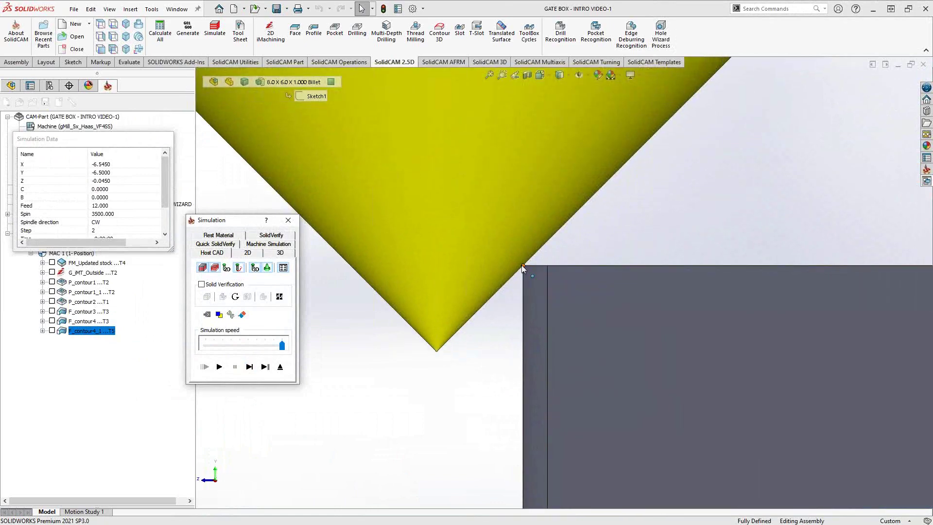
pyautogui.click(249, 367)
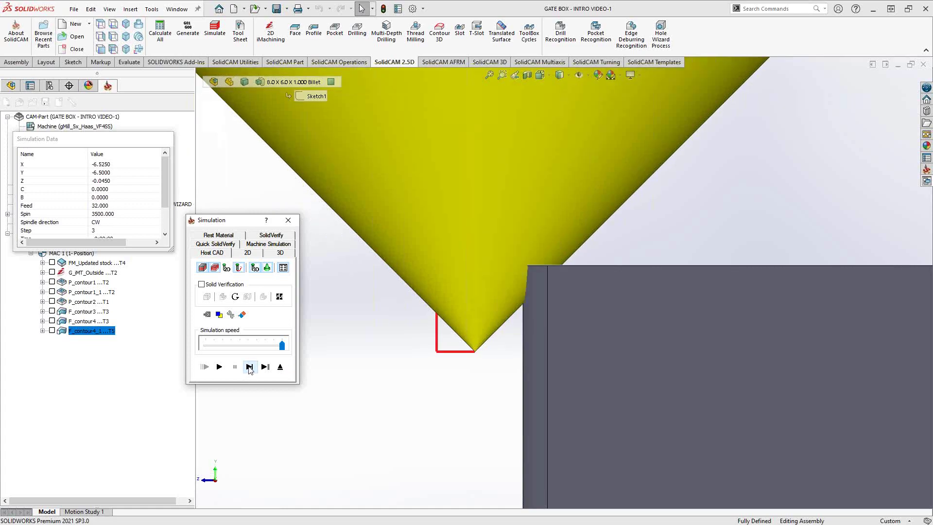
pyautogui.moveTo(556, 308); pyautogui.dragTo(523, 309, button='middle')
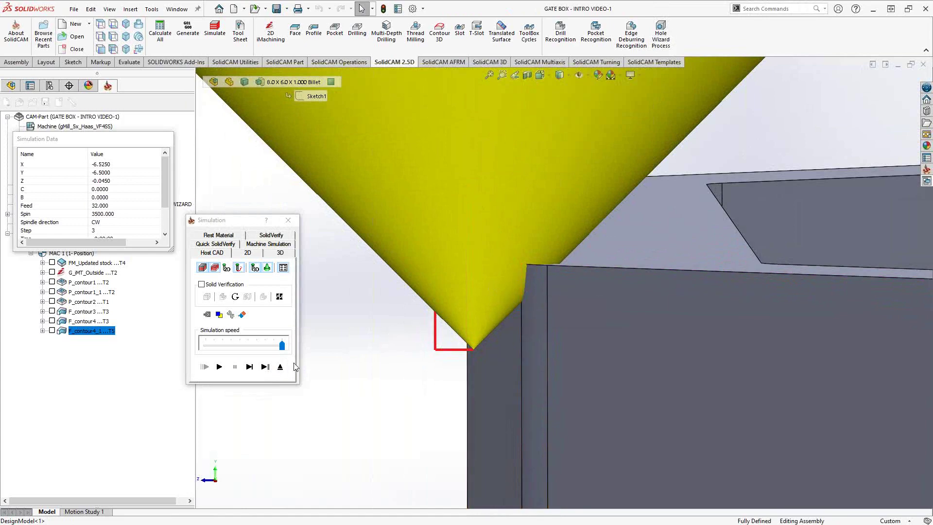
# Step: Run the chamfer operation in the SolidVerify simulation and inspect the cut chamfer along the box's top outer edge
pyautogui.click(270, 235)
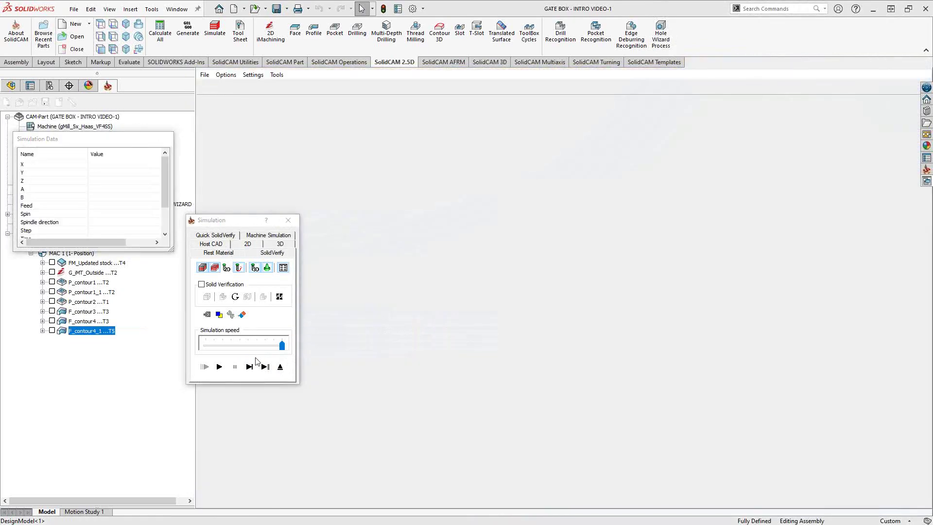
pyautogui.click(250, 366)
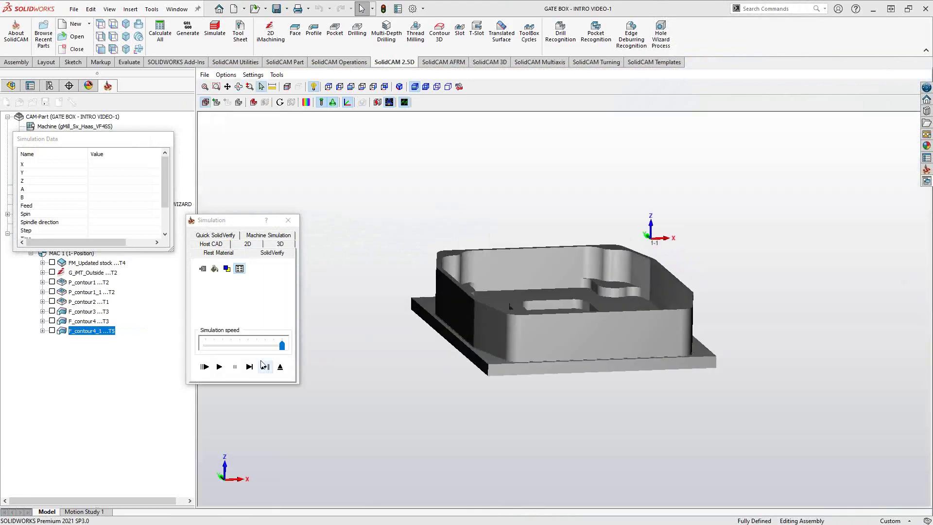
pyautogui.click(219, 368)
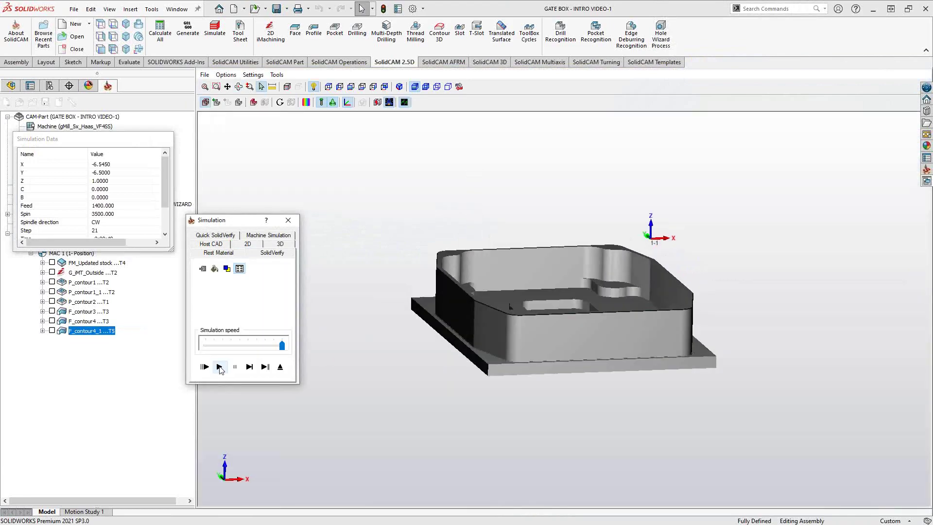
pyautogui.scroll(4, 482, 299)
pyautogui.scroll(3, 484, 299)
pyautogui.moveTo(457, 326)
pyautogui.mouseDown(button='middle')
pyautogui.moveTo(450, 321)
pyautogui.moveTo(457, 329)
pyautogui.mouseUp(button='middle')
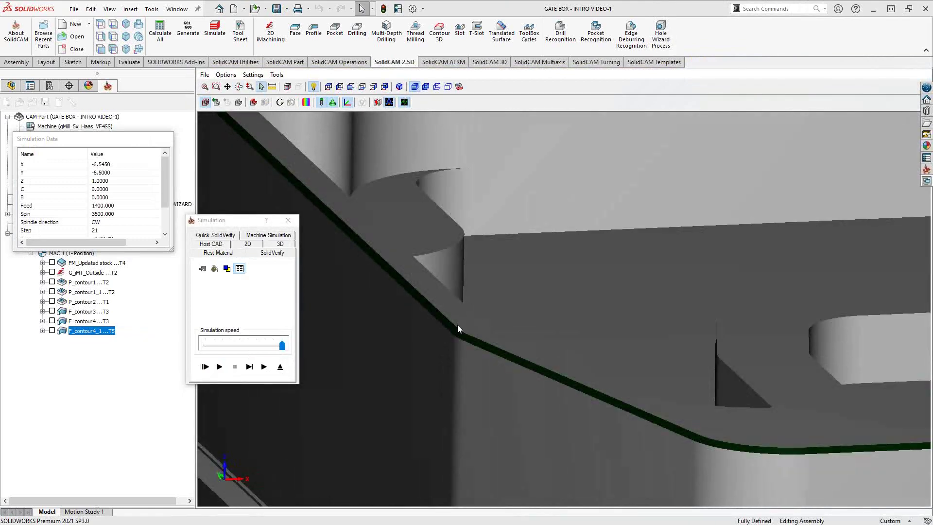
pyautogui.scroll(2, 457, 336)
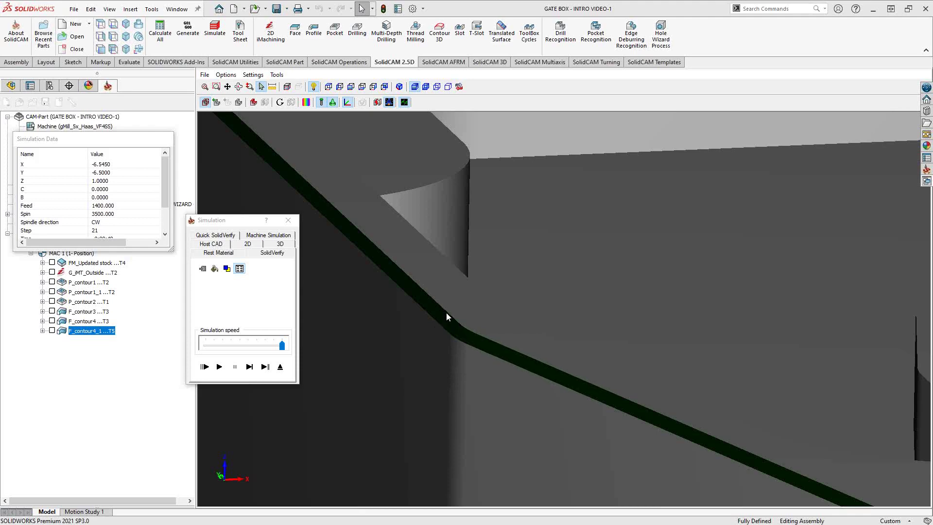
pyautogui.scroll(-10, 431, 333)
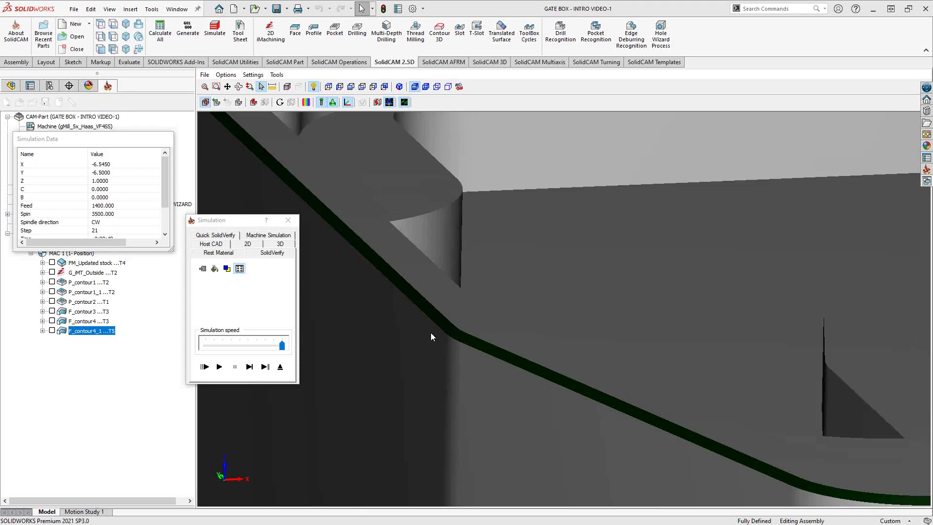